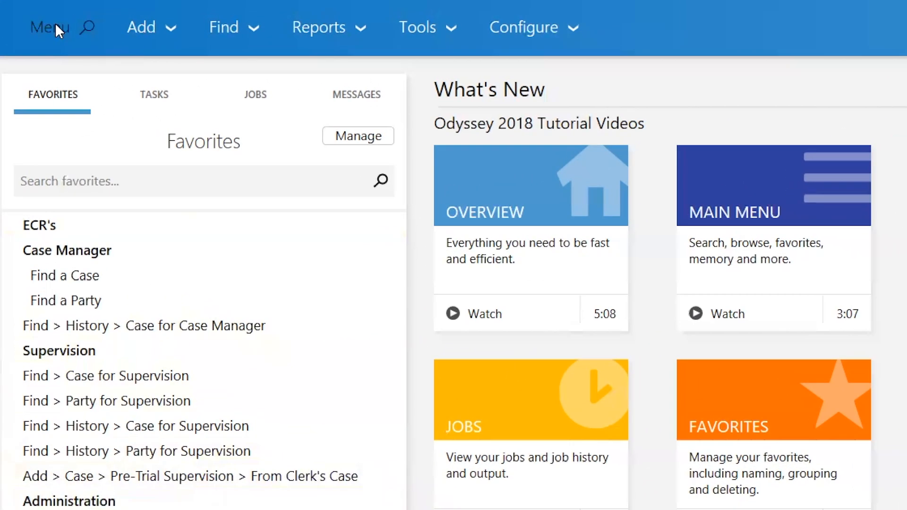
Step: Find 'add case' in the menu search and start a Pre-Trial Supervision case from a clerk's case
{"action": "left_click", "coordinate": [51, 21]}
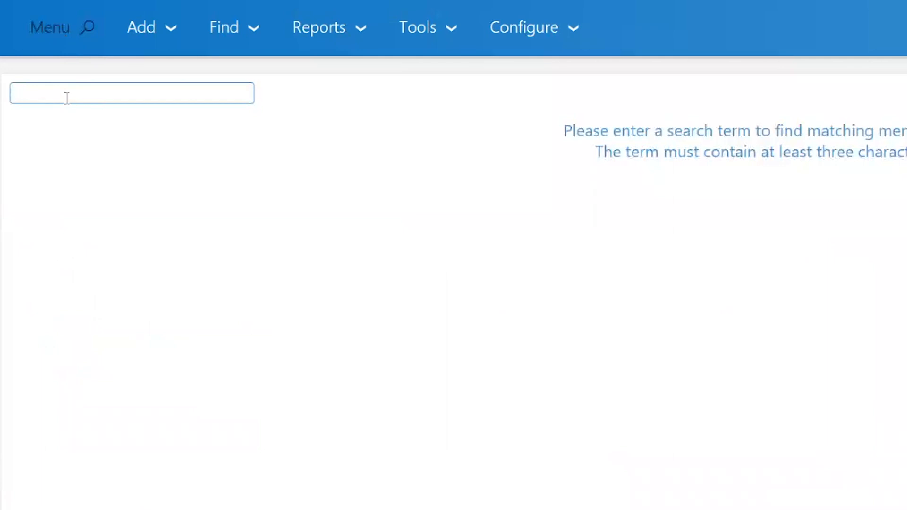
{"action": "type", "text": "add"}
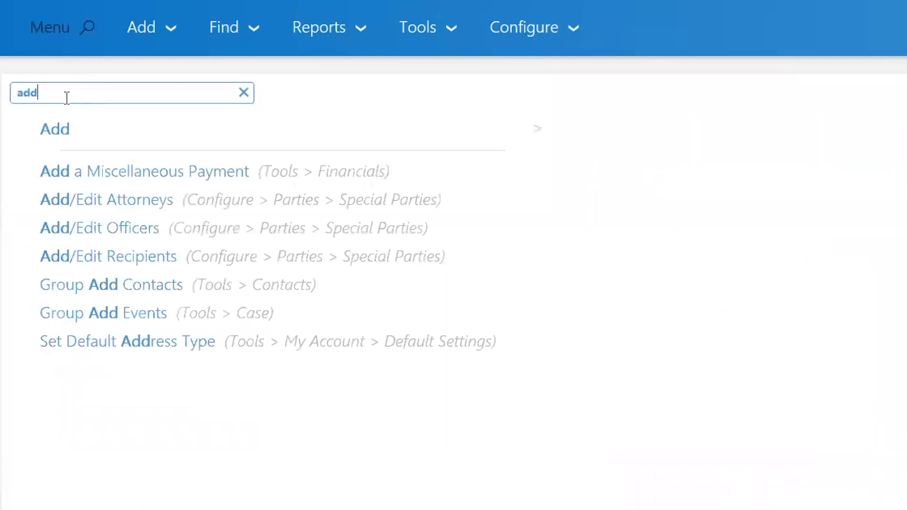
{"action": "type", "text": " case"}
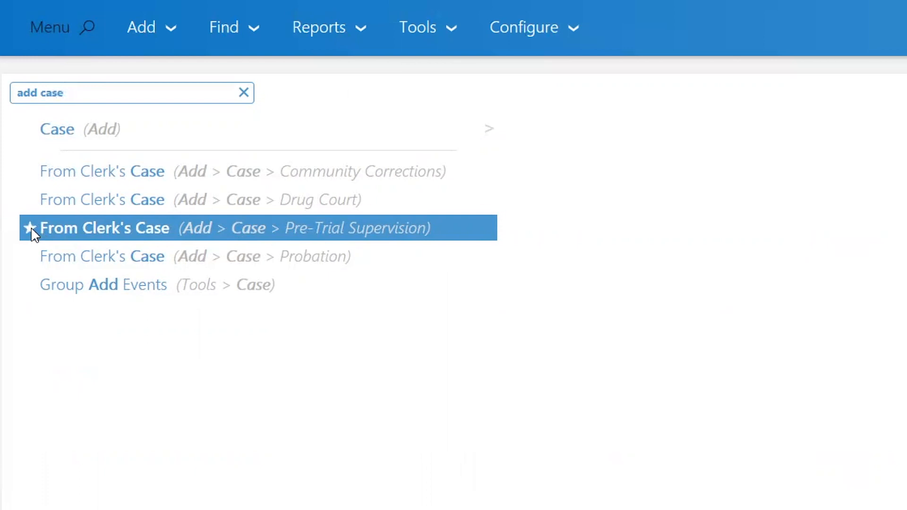
{"action": "left_click", "coordinate": [112, 229]}
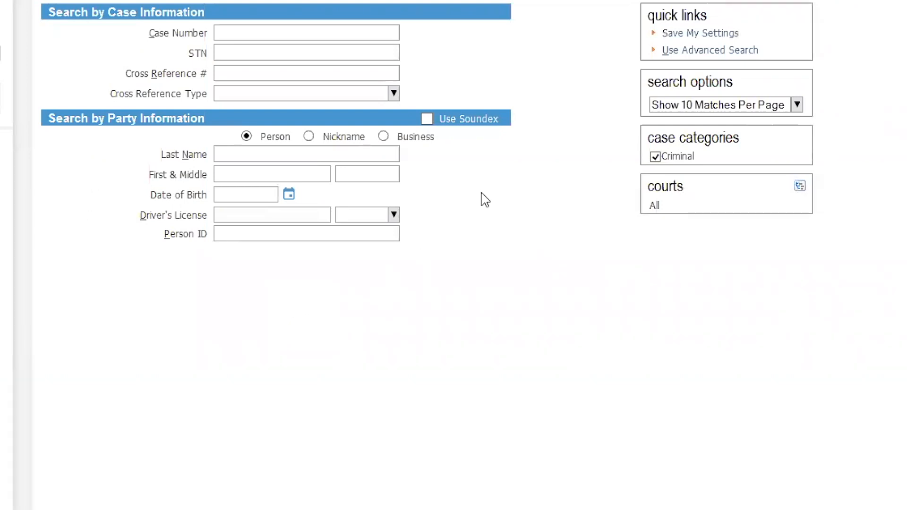
Step: Run an advanced search on the clerk's case number to find the matching case
{"action": "left_click", "coordinate": [703, 50]}
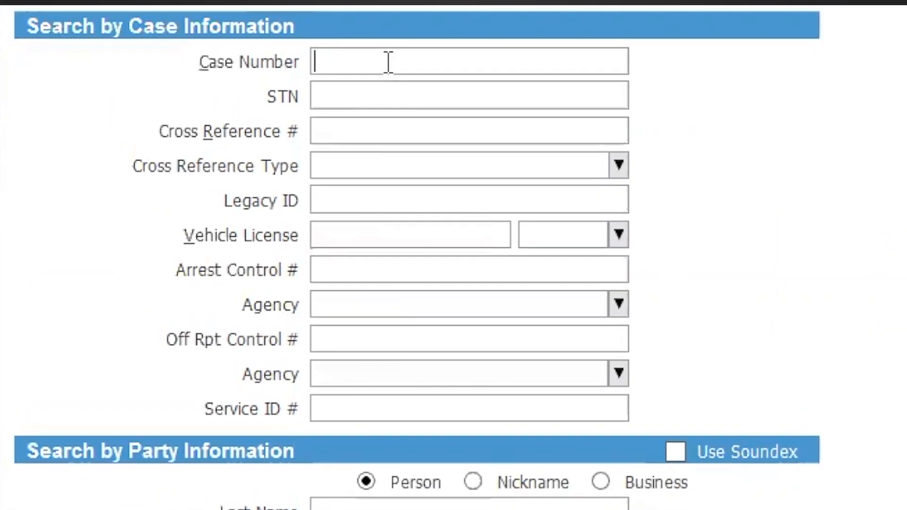
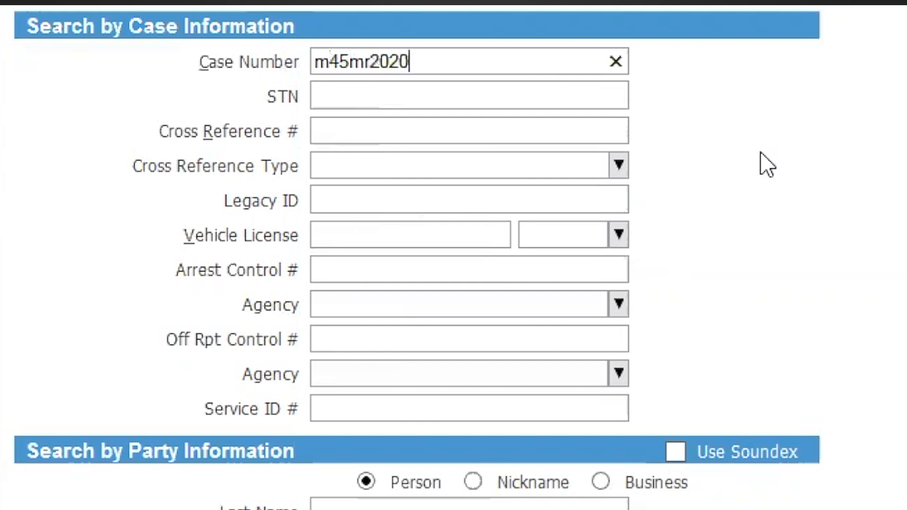
{"action": "key", "text": "Return"}
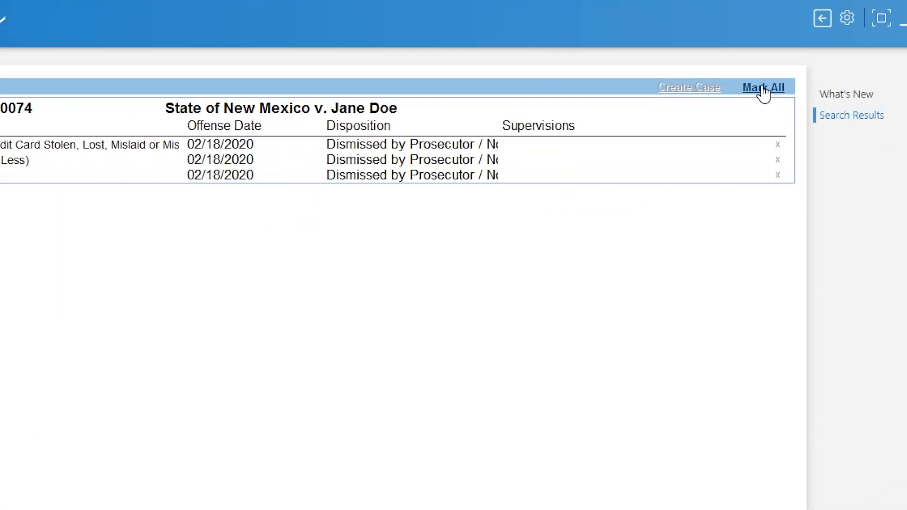
Step: Mark all three dismissed charges and create the supervision case from them
{"action": "left_click", "coordinate": [764, 89]}
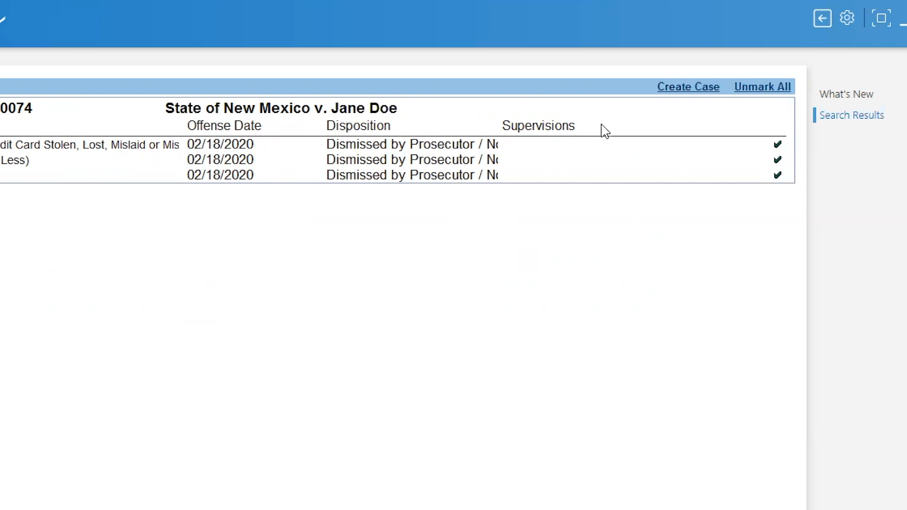
{"action": "left_click", "coordinate": [688, 90]}
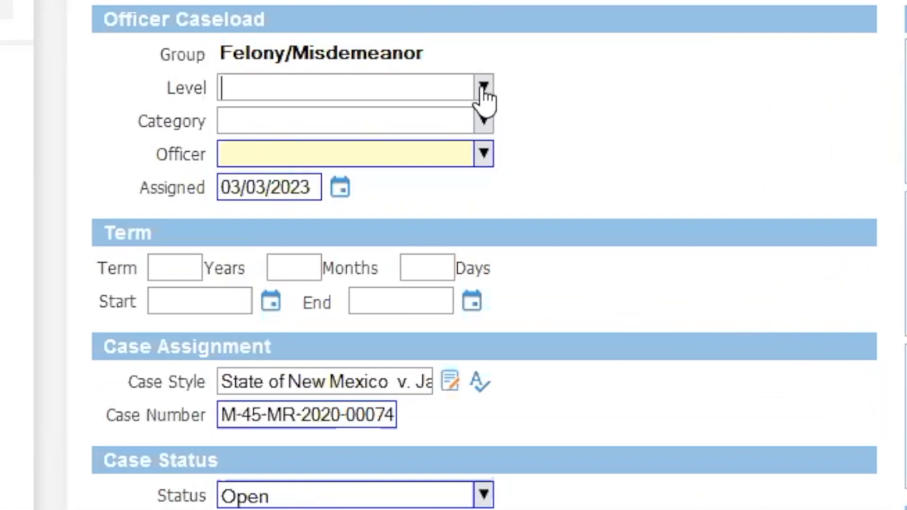
Step: Set caseload level PML 3 and category Standard Pretrial Supervision, and assign a supervising officer
{"action": "left_click", "coordinate": [473, 96]}
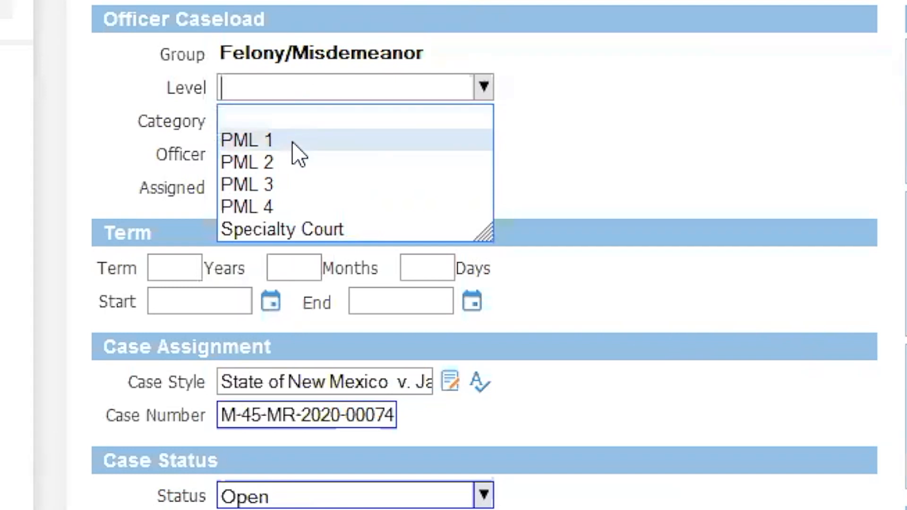
{"action": "left_click", "coordinate": [282, 183]}
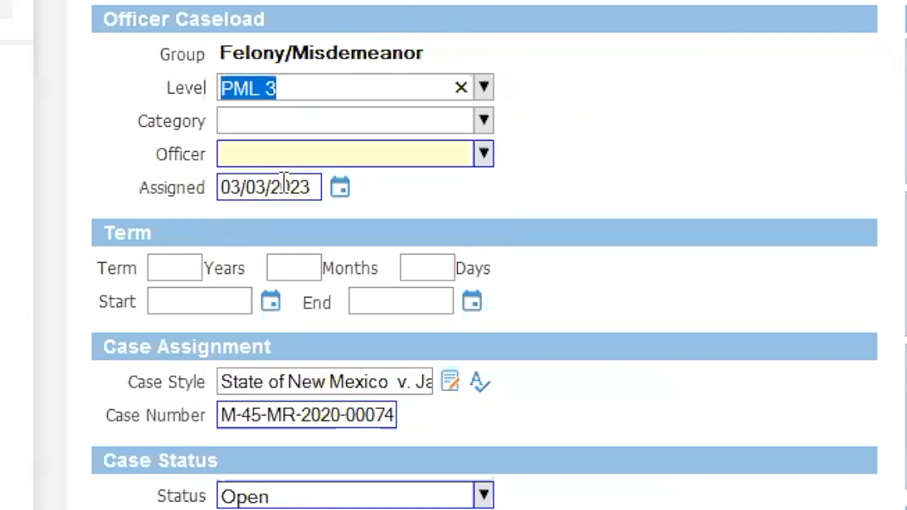
{"action": "left_click", "coordinate": [487, 122]}
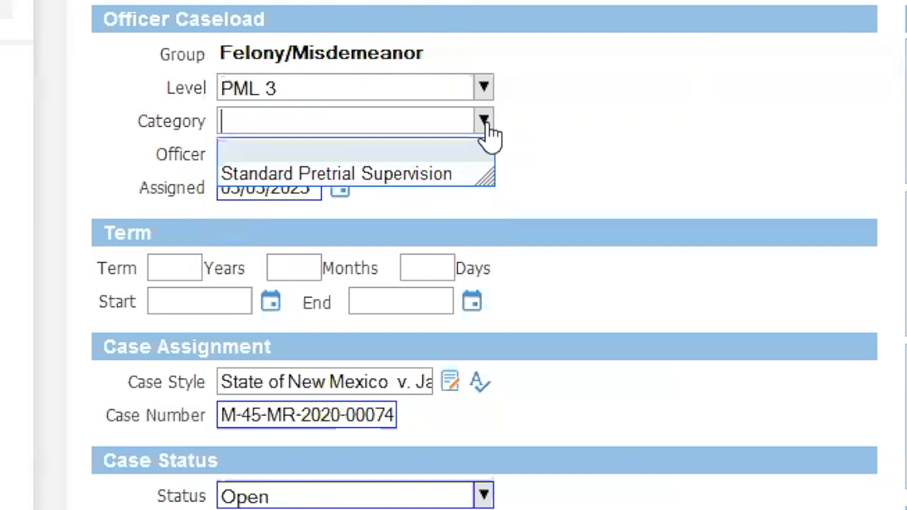
{"action": "left_click", "coordinate": [318, 171]}
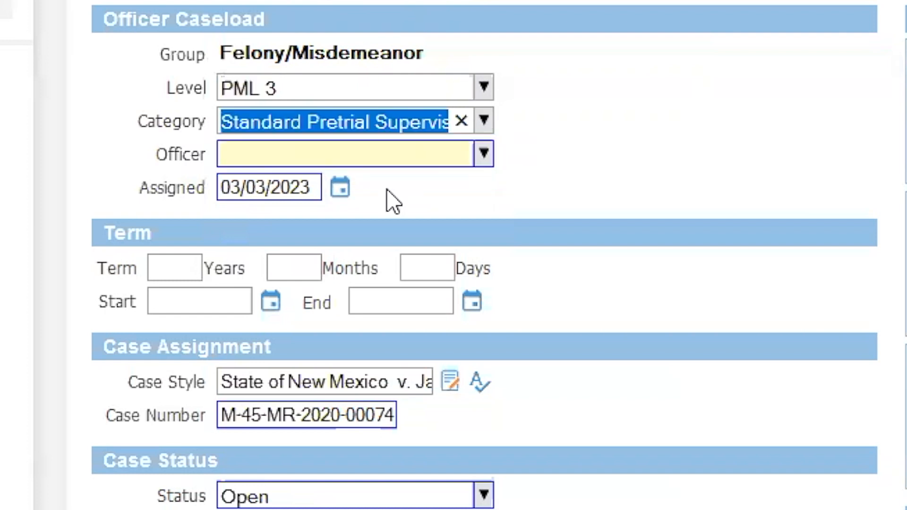
{"action": "left_click", "coordinate": [483, 156]}
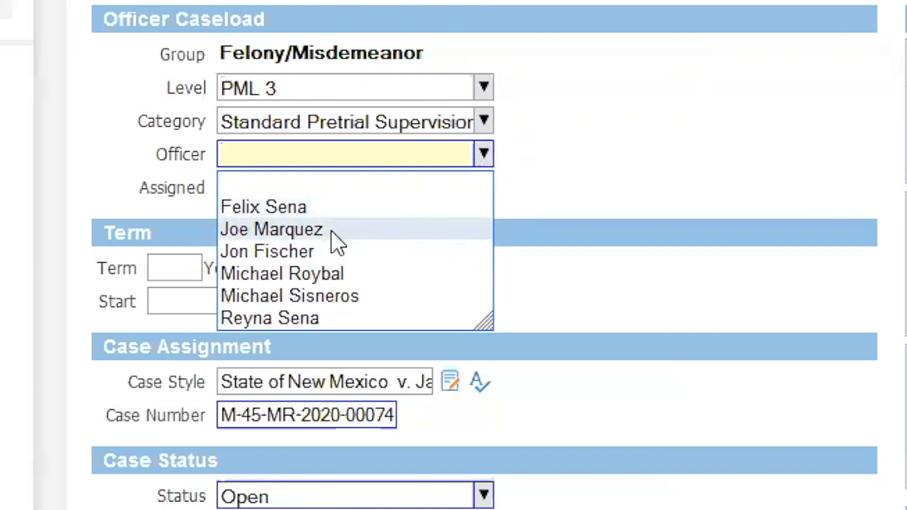
{"action": "left_click", "coordinate": [298, 275]}
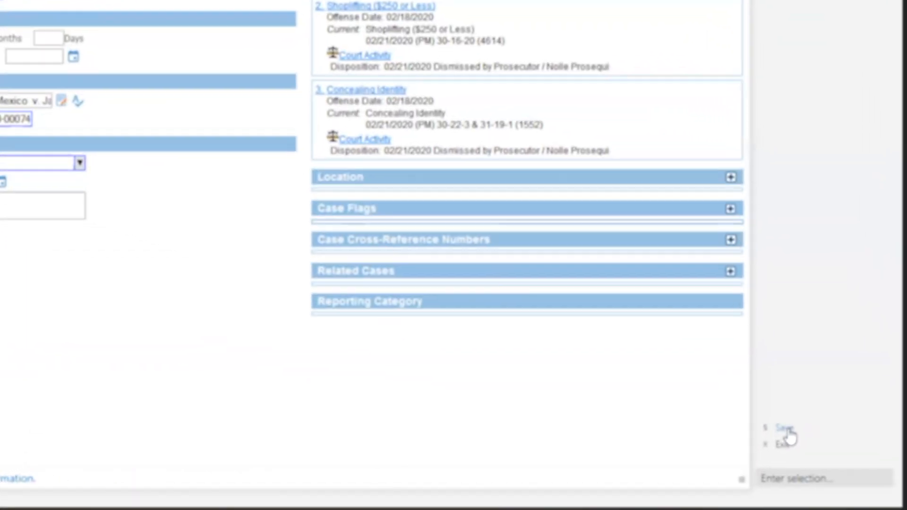
Step: Save the new supervision case and open it through the Edit Case quick link
{"action": "left_click", "coordinate": [835, 443]}
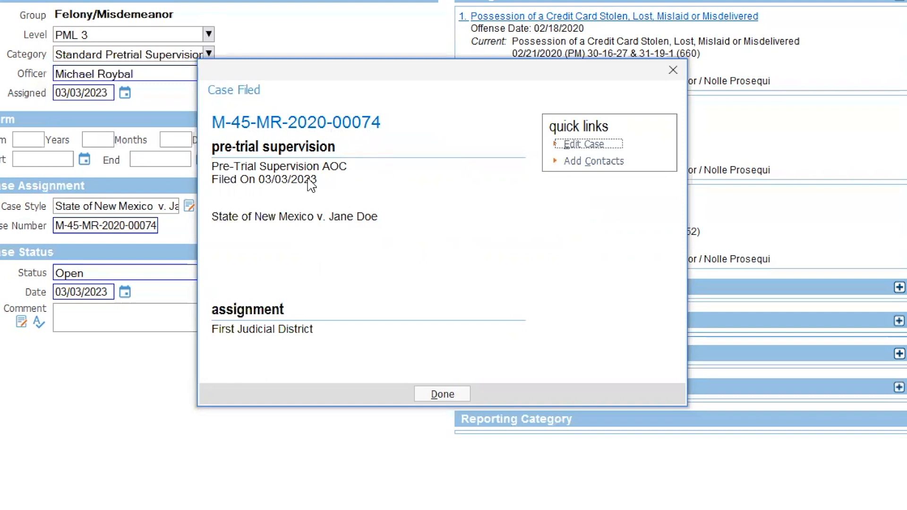
{"action": "left_click", "coordinate": [585, 145]}
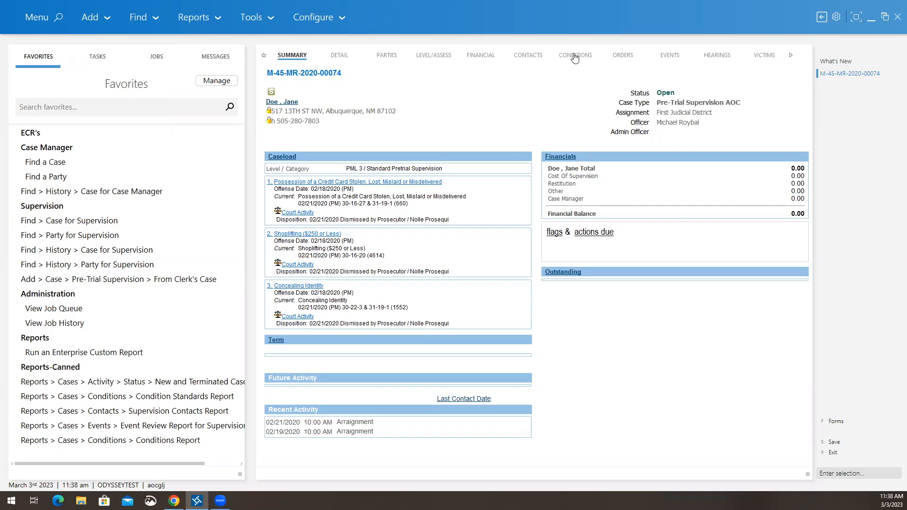
Step: Go to the case's empty Conditions tab and begin adding a condition
{"action": "left_click", "coordinate": [559, 29]}
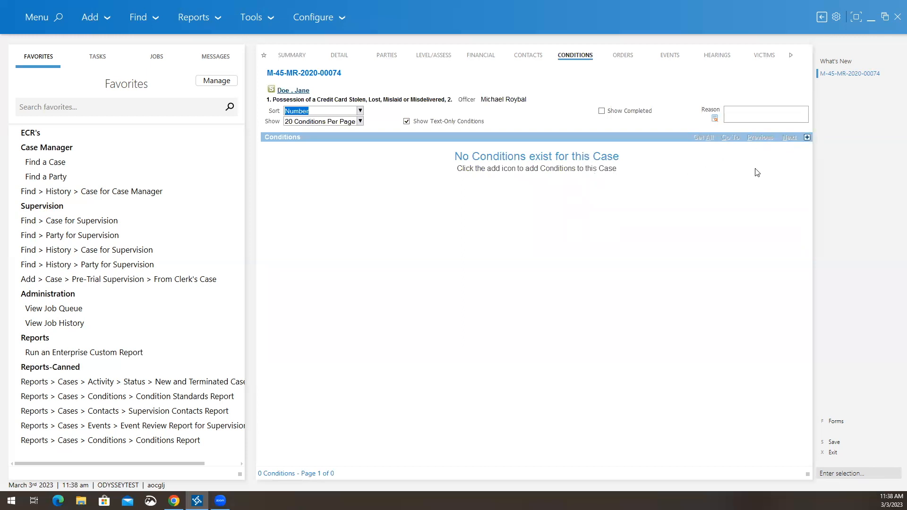
{"action": "left_click", "coordinate": [807, 138]}
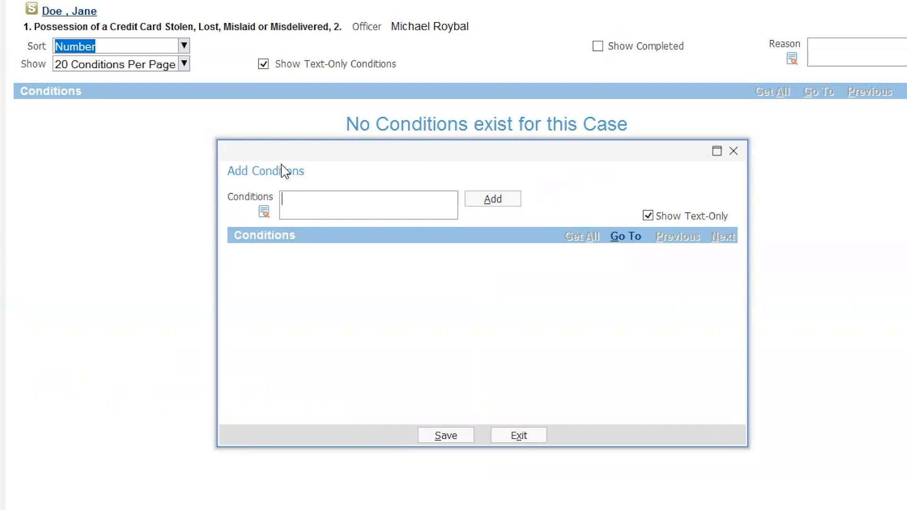
Step: Bring up the condition codes list sorted by code
{"action": "left_click", "coordinate": [500, 207]}
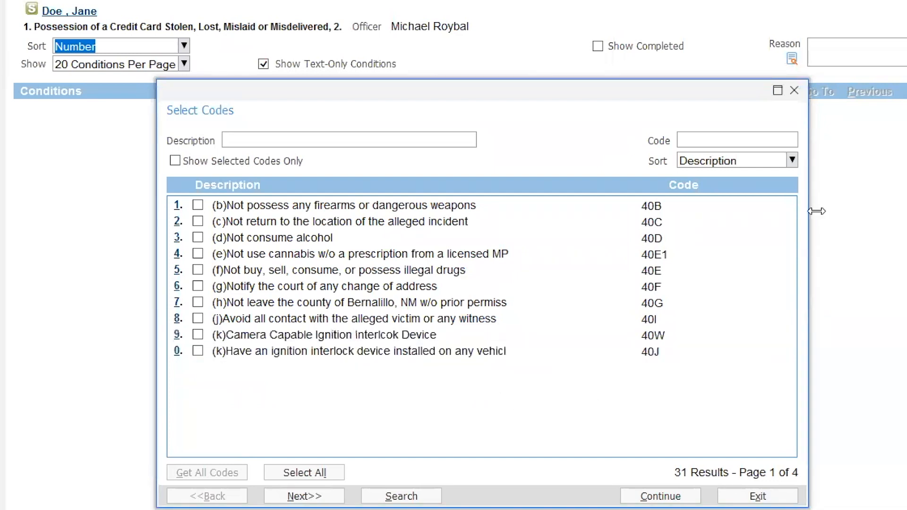
{"action": "left_click", "coordinate": [793, 160]}
{"action": "left_click", "coordinate": [716, 175]}
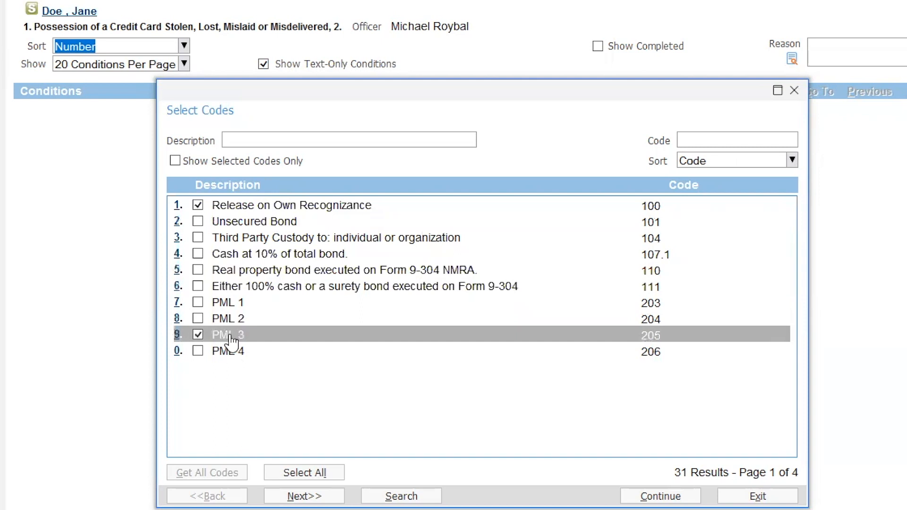
Step: Select no-firearms, address-change, avoid-contact, maintain-employment and pretrial-supervision conditions, then continue
{"action": "left_click", "coordinate": [326, 497]}
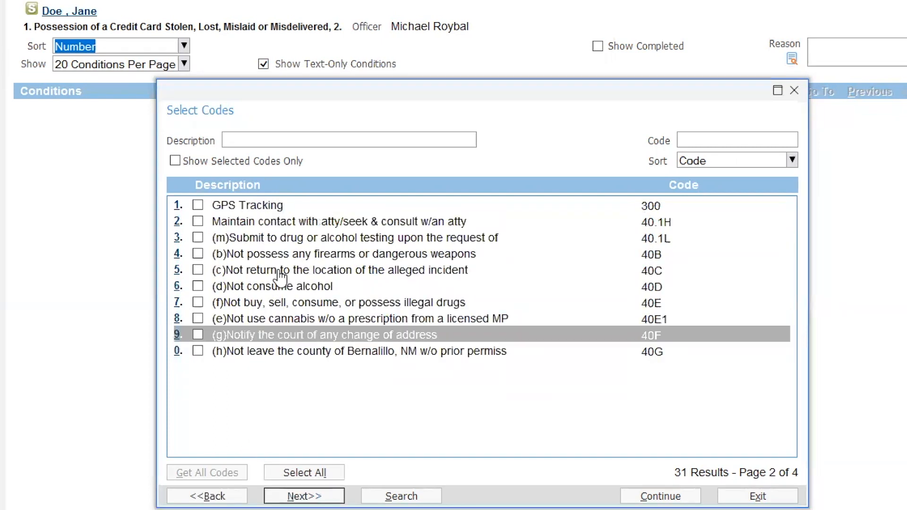
{"action": "left_click", "coordinate": [264, 257]}
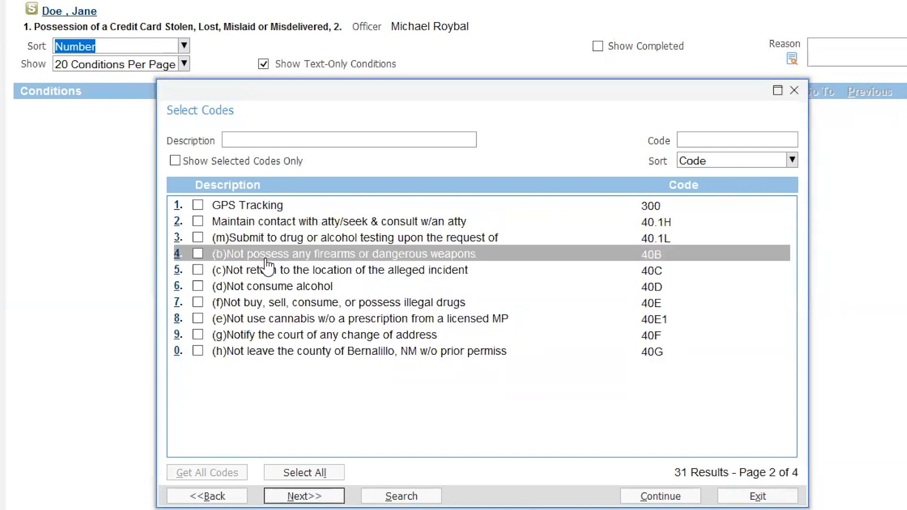
{"action": "left_click", "coordinate": [263, 335]}
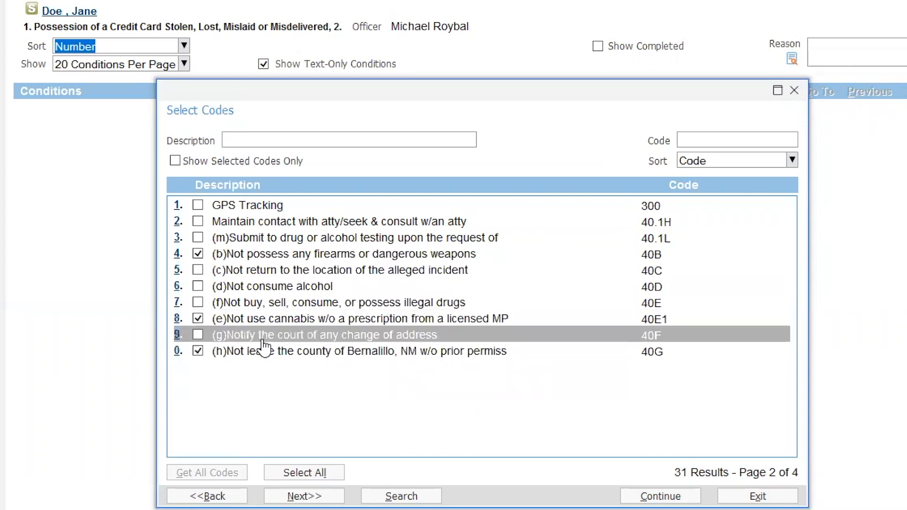
{"action": "left_click", "coordinate": [283, 350]}
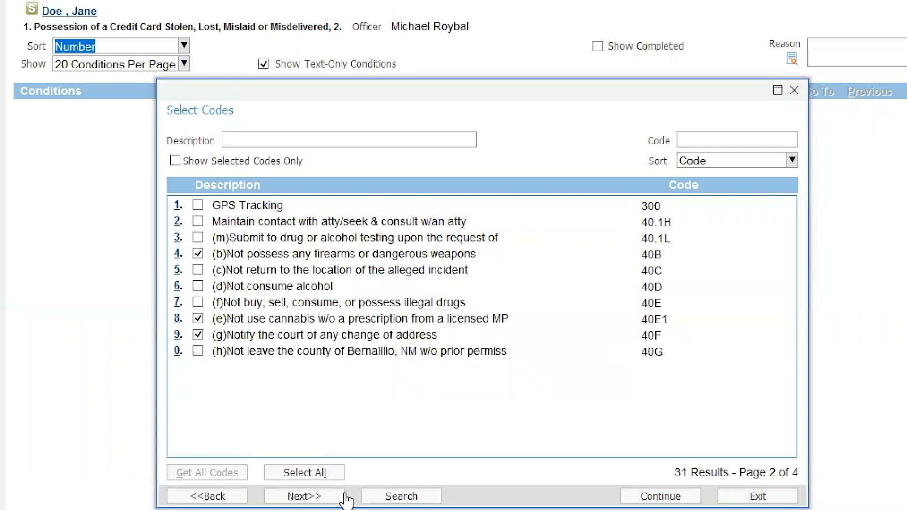
{"action": "left_click", "coordinate": [322, 496]}
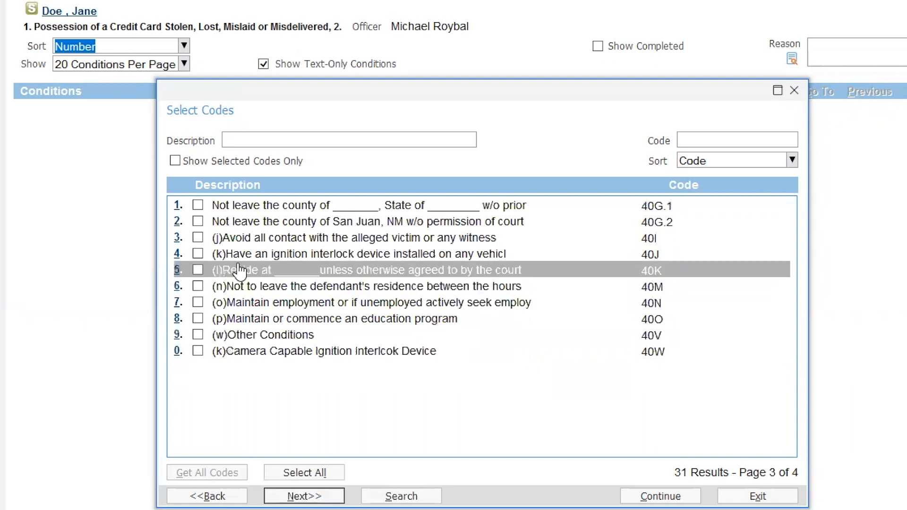
{"action": "left_click", "coordinate": [262, 237]}
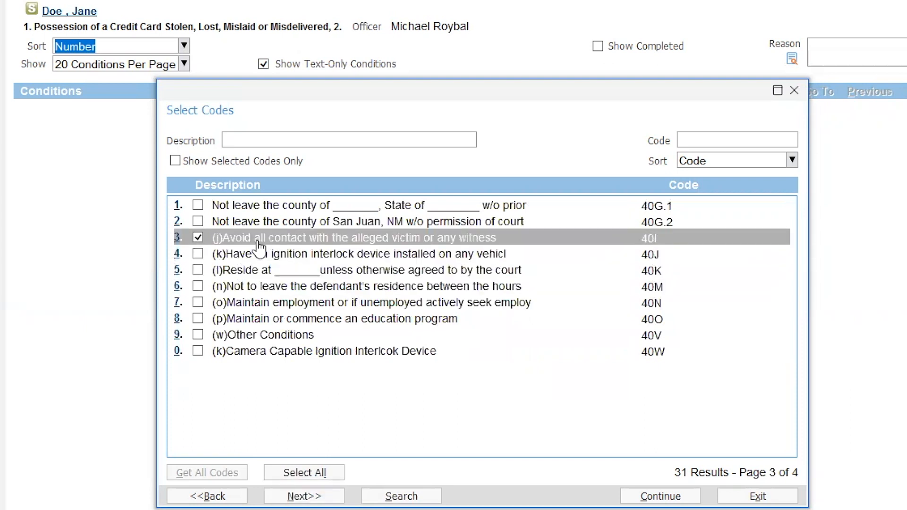
{"action": "left_click", "coordinate": [249, 308]}
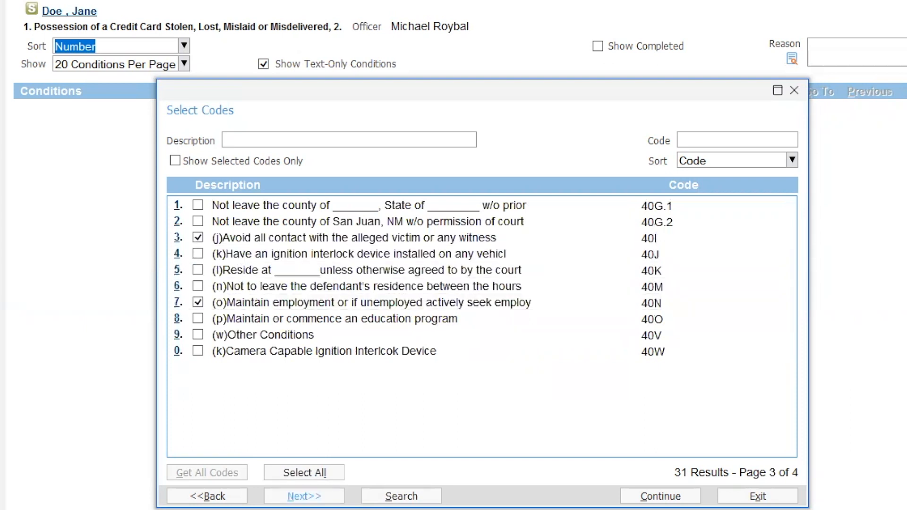
{"action": "left_click", "coordinate": [311, 497]}
{"action": "left_click", "coordinate": [198, 206]}
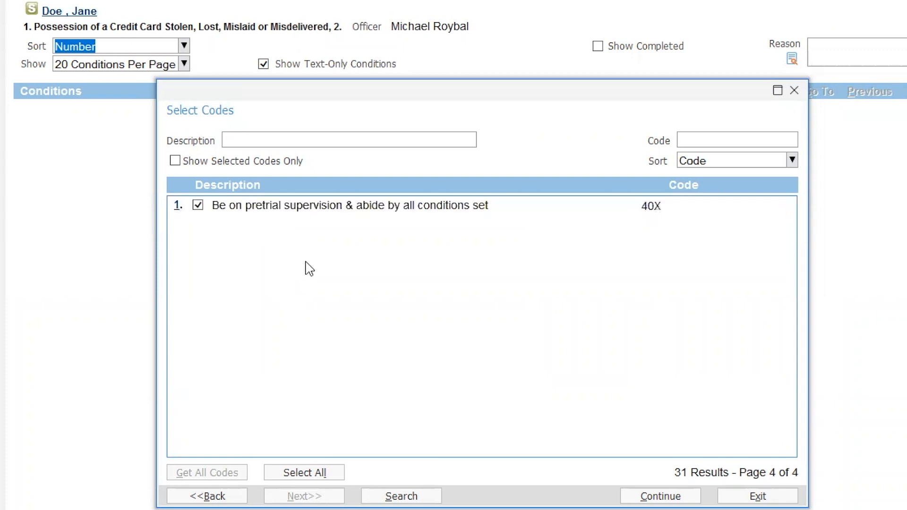
{"action": "left_click", "coordinate": [674, 495]}
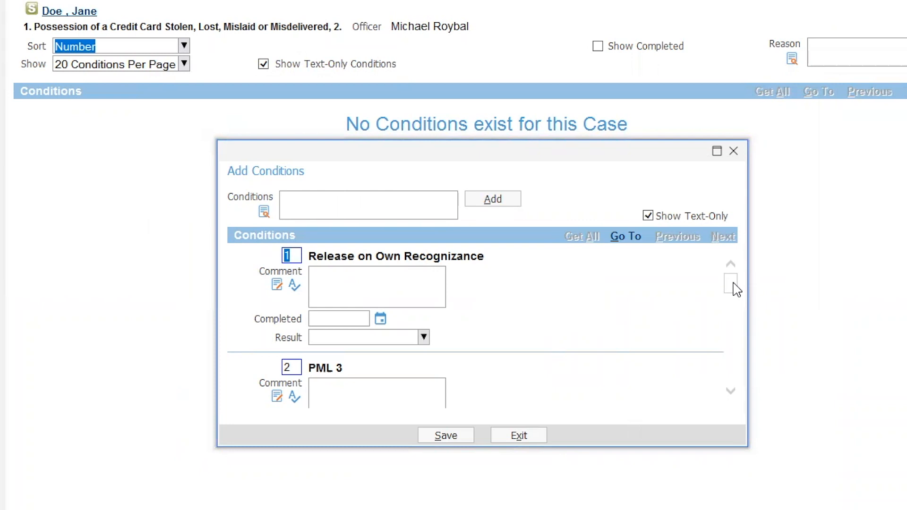
Step: Review the eight added conditions and save them to the case
{"action": "left_click_drag", "start_coordinate": [734, 286], "coordinate": [734, 289]}
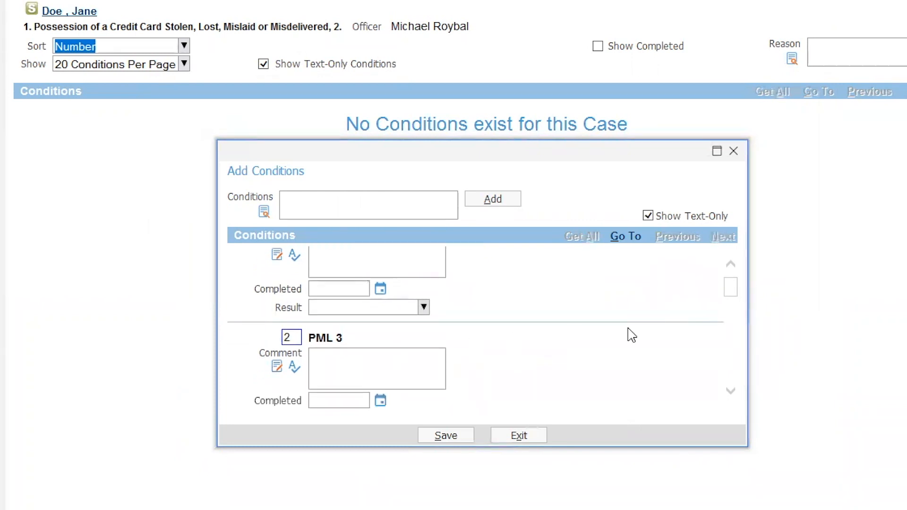
{"action": "left_click_drag", "start_coordinate": [735, 294], "coordinate": [734, 351]}
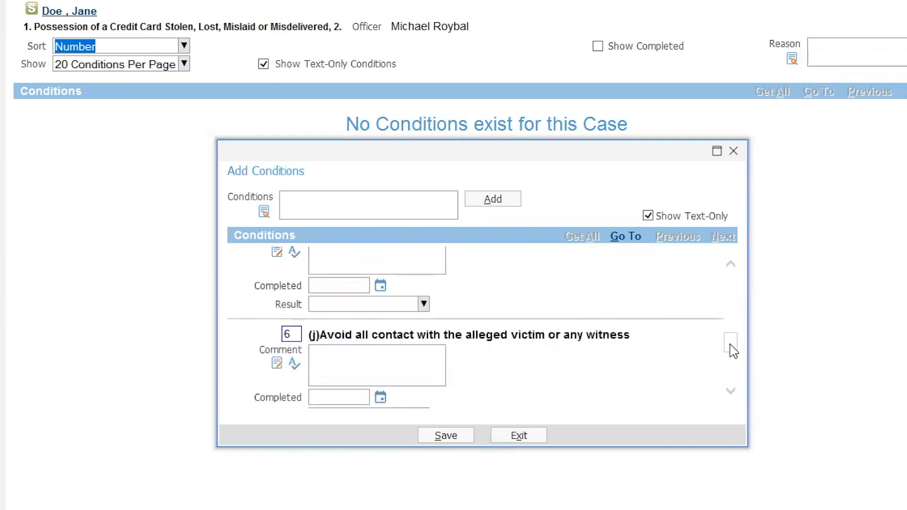
{"action": "left_click", "coordinate": [445, 437]}
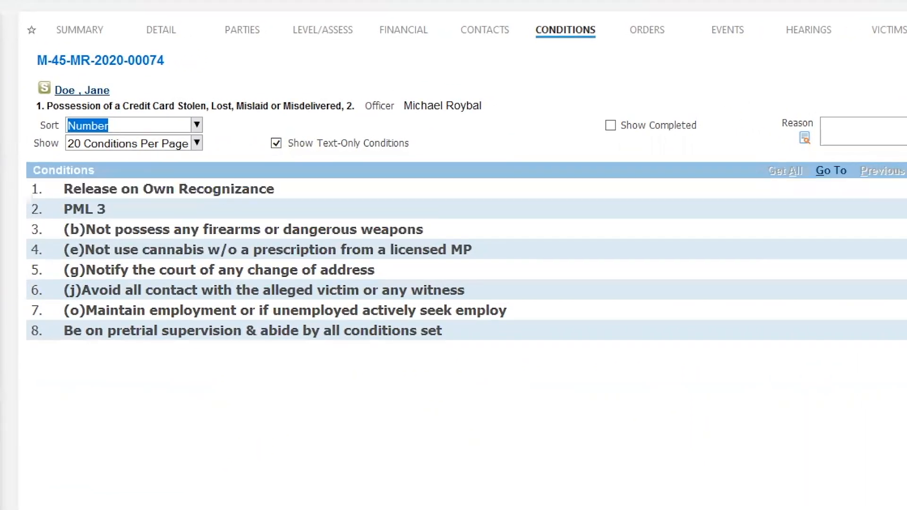
Step: On the Events tab, add a new event of type Order Setting Condition of Release
{"action": "left_click", "coordinate": [728, 32]}
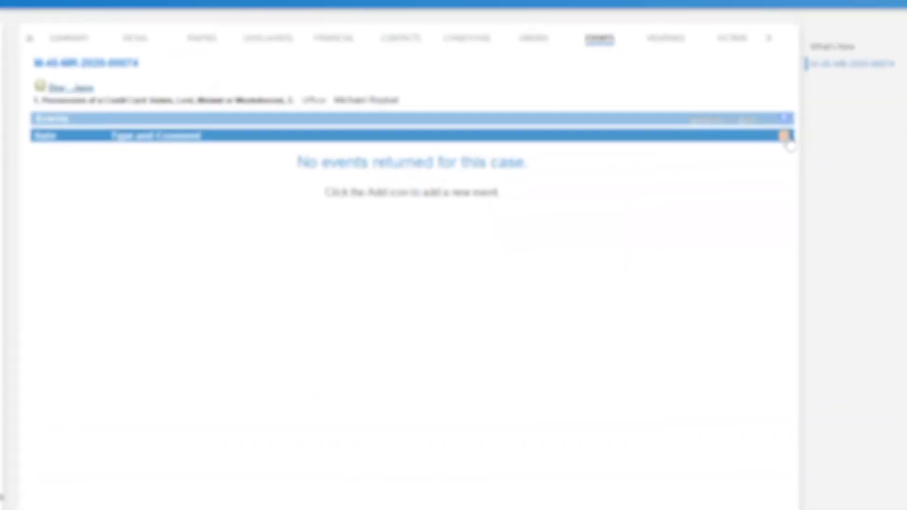
{"action": "left_click", "coordinate": [770, 144]}
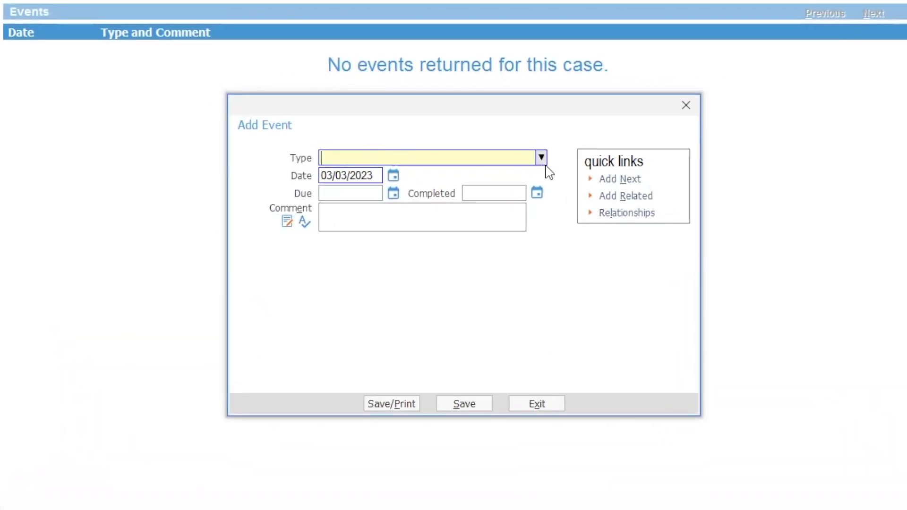
{"action": "left_click", "coordinate": [541, 157]}
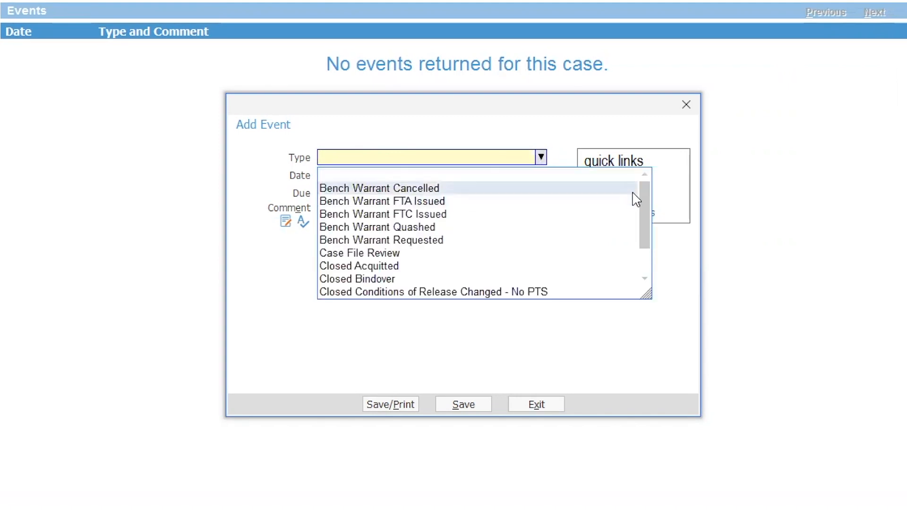
{"action": "left_click_drag", "start_coordinate": [644, 202], "coordinate": [645, 234]}
{"action": "scroll", "coordinate": [641, 211], "scroll_direction": "up", "scroll_amount": 8}
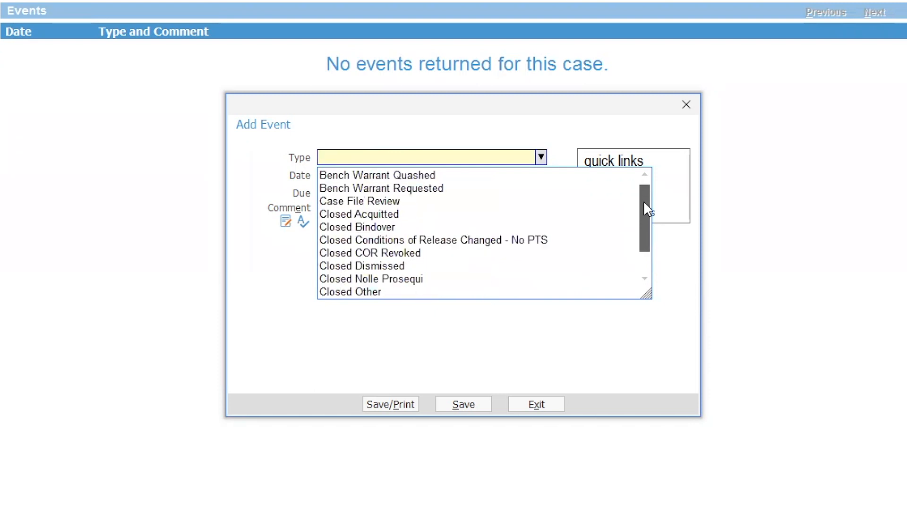
{"action": "left_click_drag", "start_coordinate": [644, 203], "coordinate": [645, 211]}
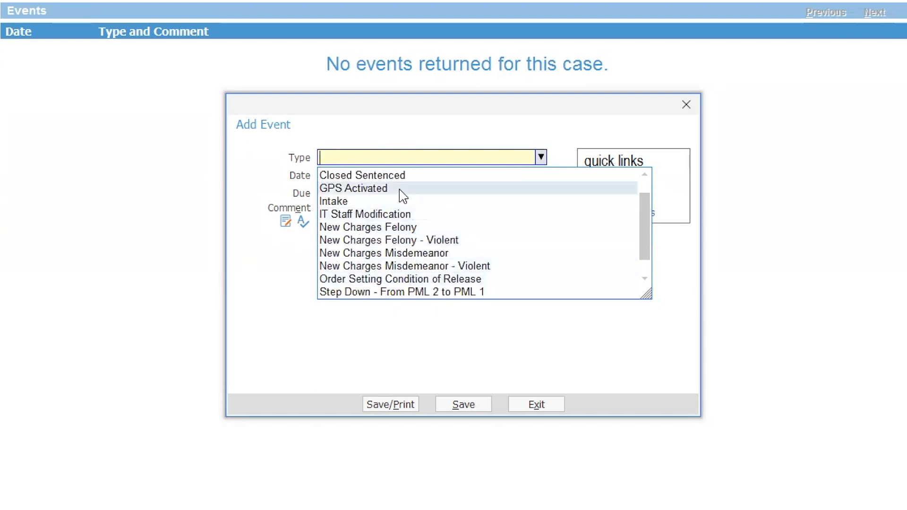
{"action": "left_click", "coordinate": [378, 280]}
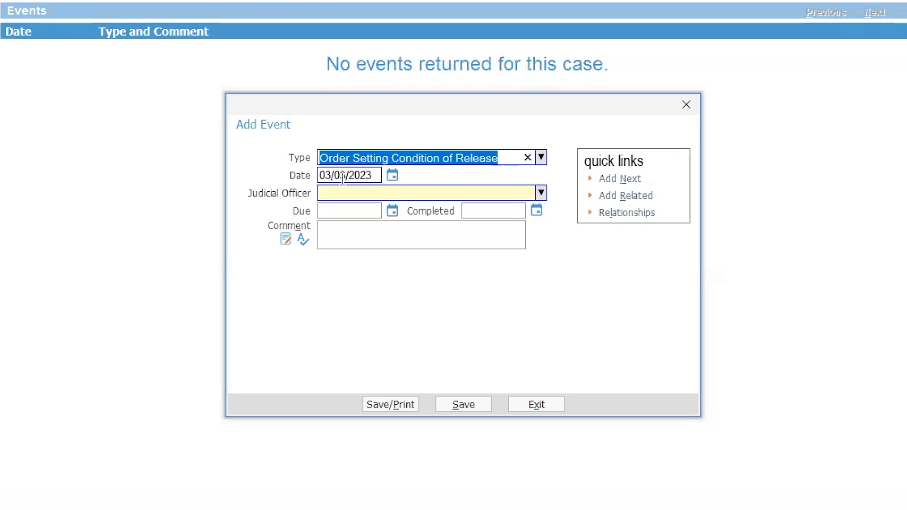
Step: Assign a judicial officer, add the comment 'PTS and PML 3', and save the event
{"action": "left_click", "coordinate": [541, 194]}
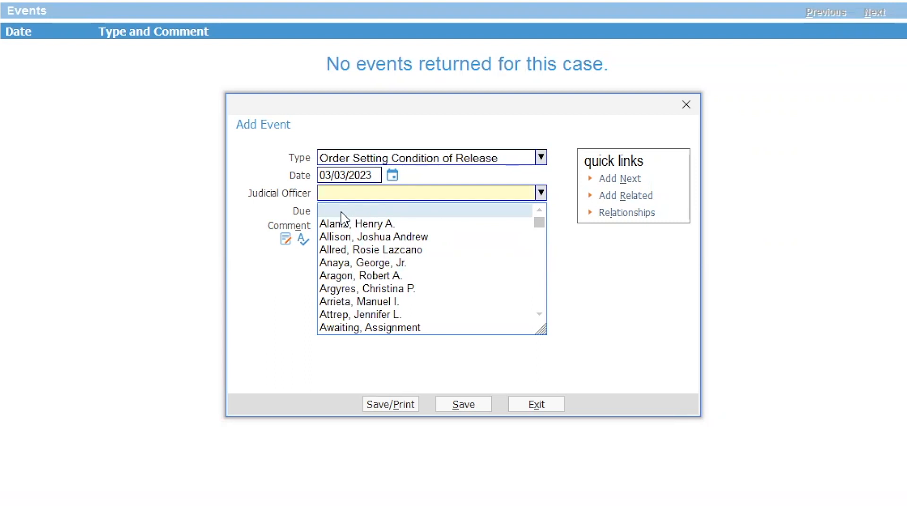
{"action": "left_click", "coordinate": [369, 301]}
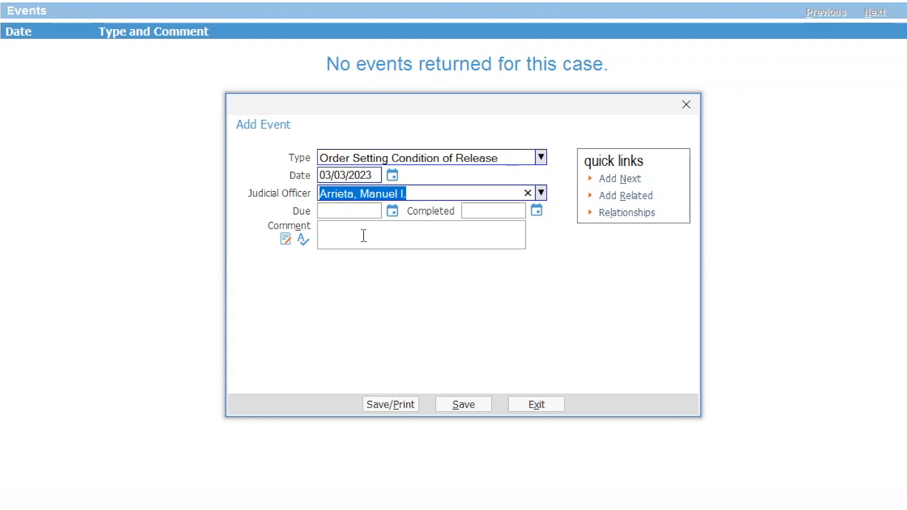
{"action": "left_click", "coordinate": [328, 231]}
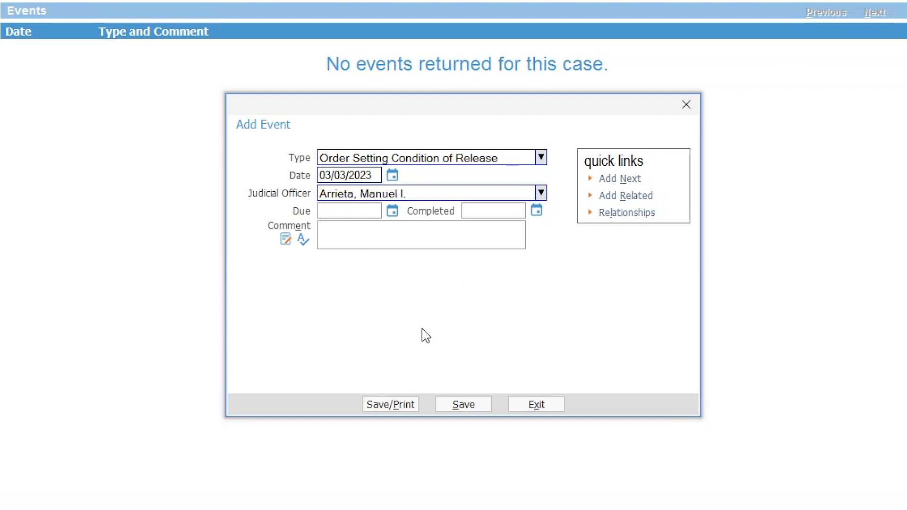
{"action": "type", "text": "PTS and PML 3"}
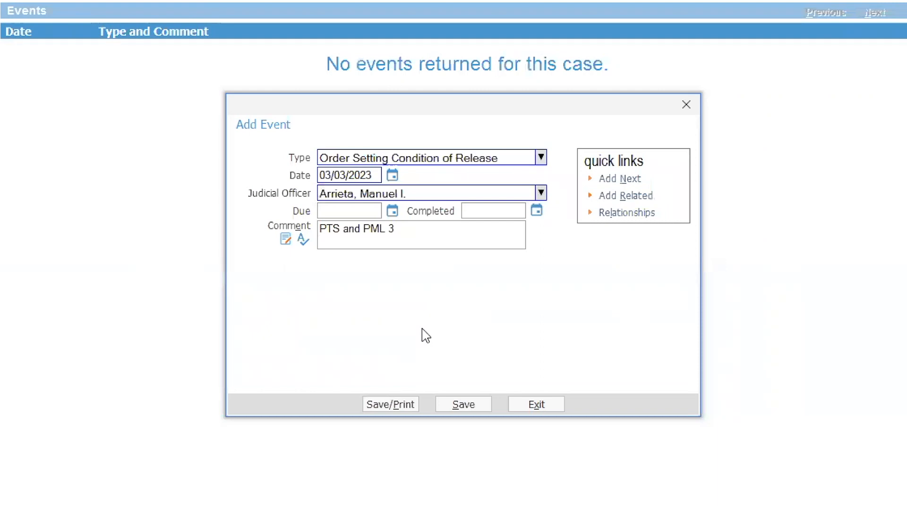
{"action": "left_click", "coordinate": [475, 406]}
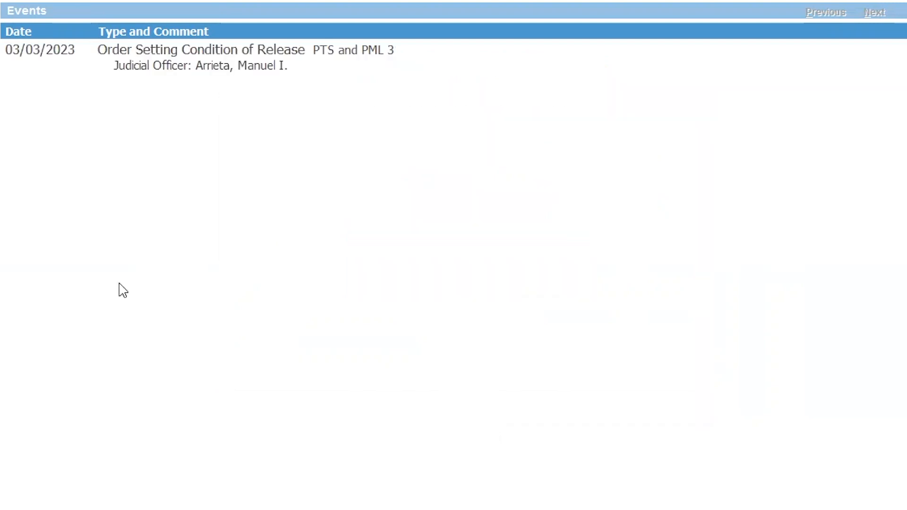
Step: Show the case's Contacts tab and start an Add Contact form for a new supervision contact
{"action": "left_click", "coordinate": [182, 51]}
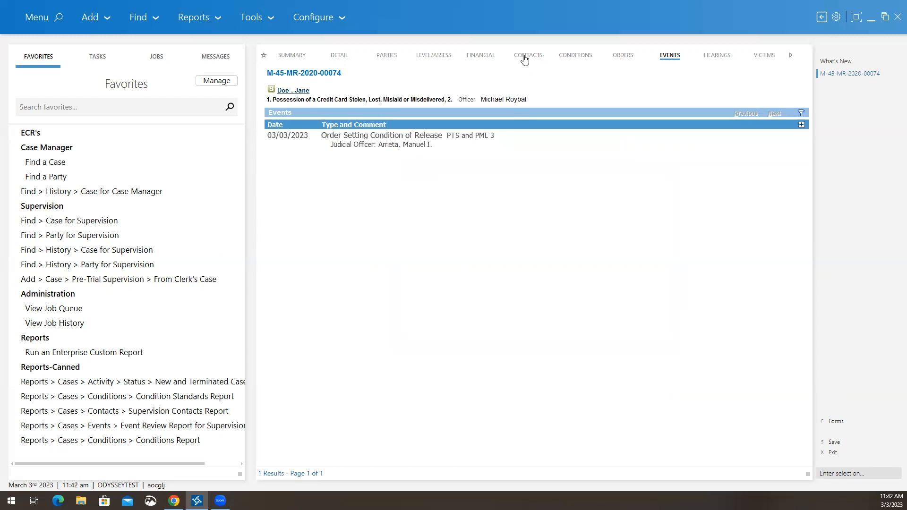
{"action": "left_click", "coordinate": [524, 59]}
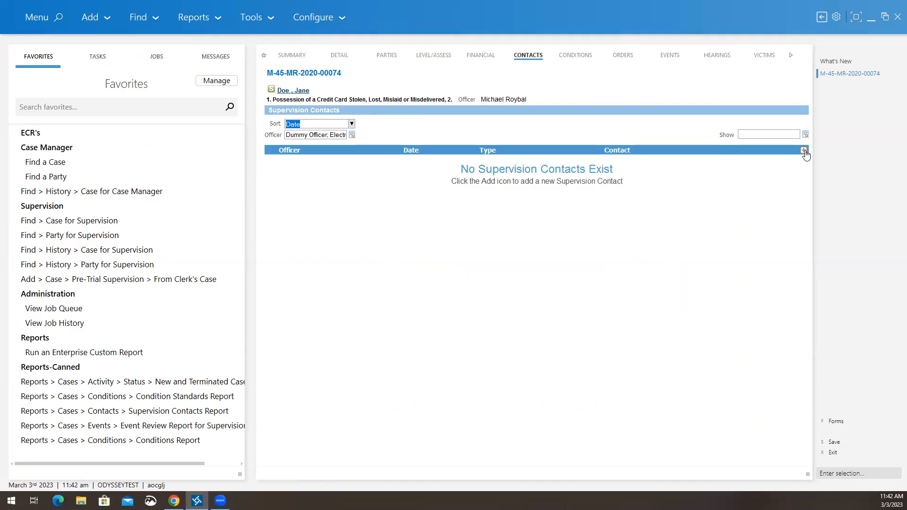
{"action": "left_click", "coordinate": [805, 152]}
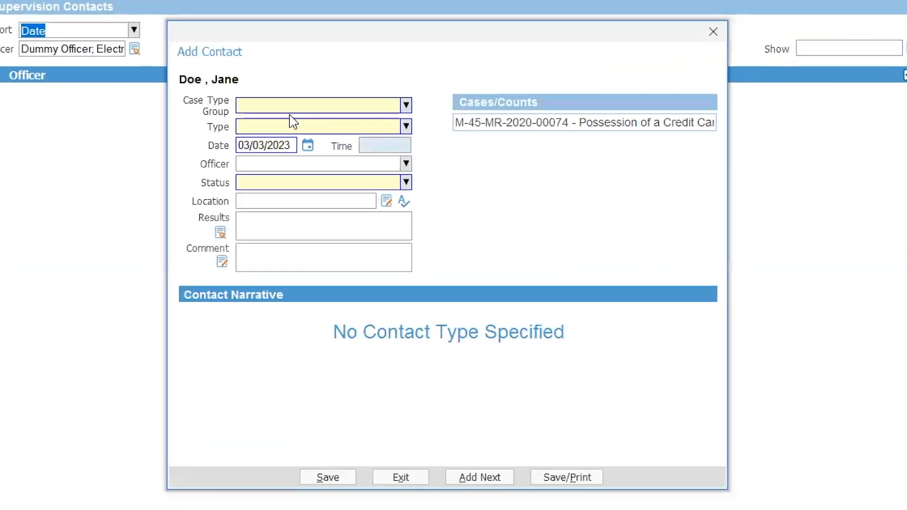
Step: Choose case type group Felony/Misdemeanor and contact type Case Initiation for the new contact
{"action": "left_click", "coordinate": [406, 105]}
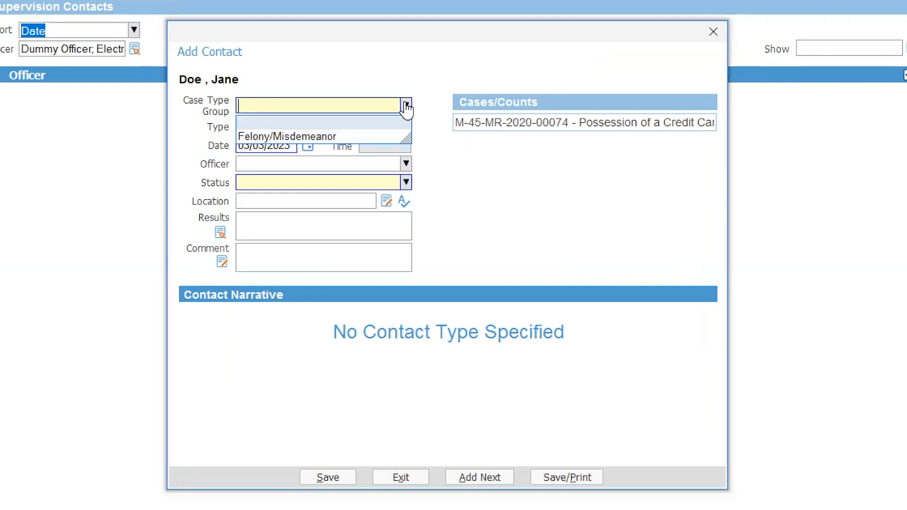
{"action": "left_click", "coordinate": [292, 136]}
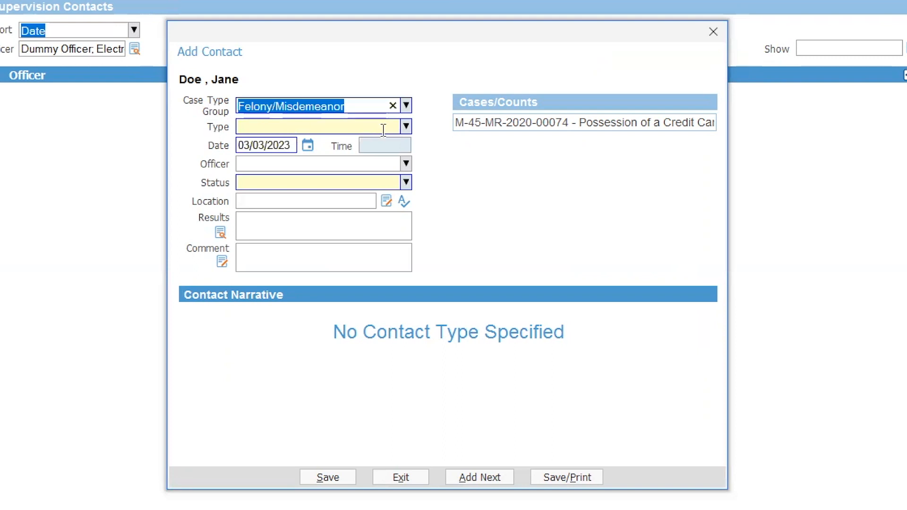
{"action": "left_click", "coordinate": [407, 127]}
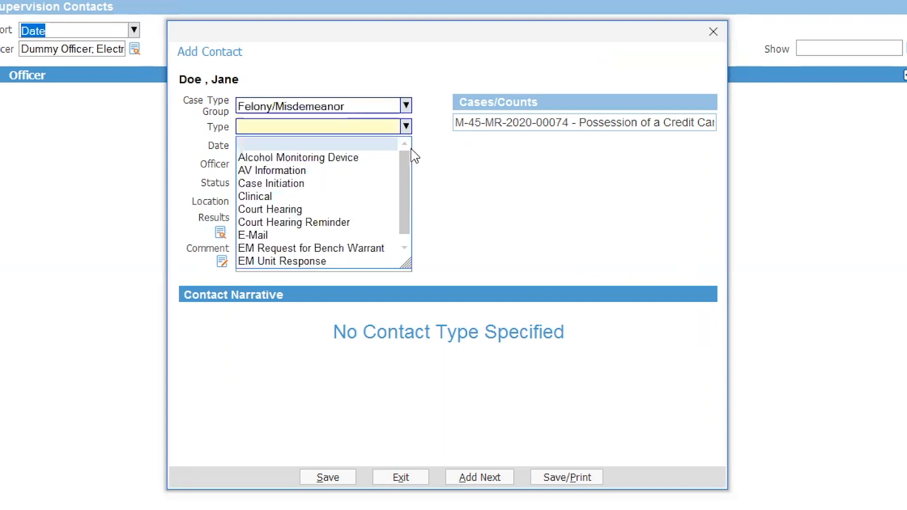
{"action": "left_click", "coordinate": [277, 185]}
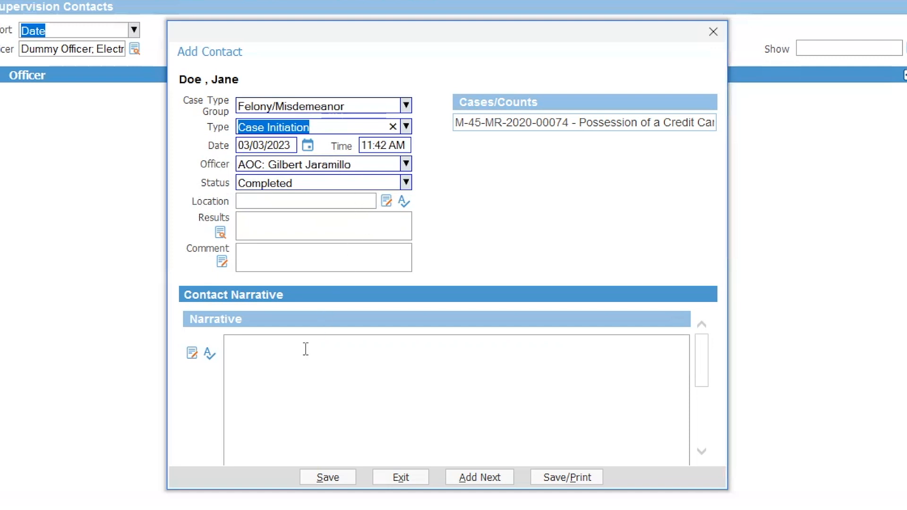
{"action": "scroll", "coordinate": [301, 362], "scroll_direction": "down", "scroll_amount": 1}
{"action": "scroll", "coordinate": [297, 362], "scroll_direction": "up", "scroll_amount": 1}
Step: Enter the narrative 'Case was ordered PTS on 3/2/2023.' with initials and save the contact
{"action": "left_click", "coordinate": [294, 369]}
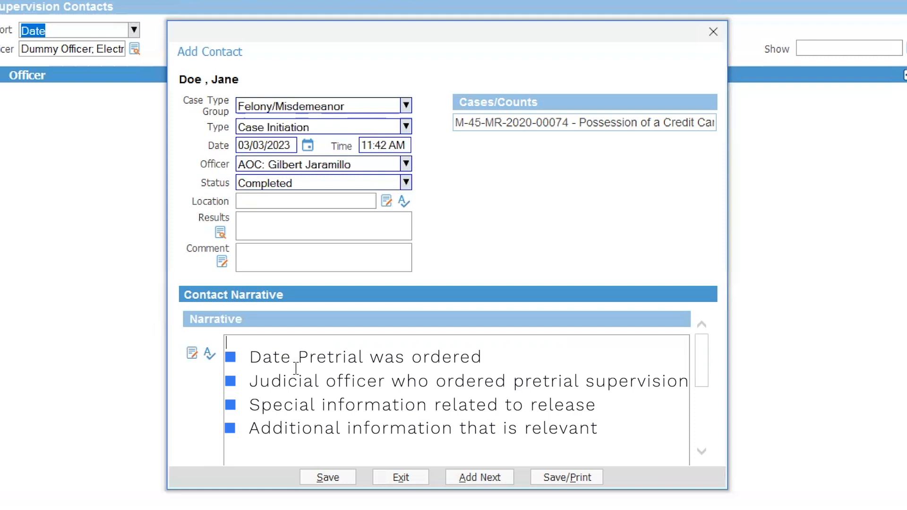
{"action": "type", "text": "Case was ordered PTS on 3/2/2023. GJ"}
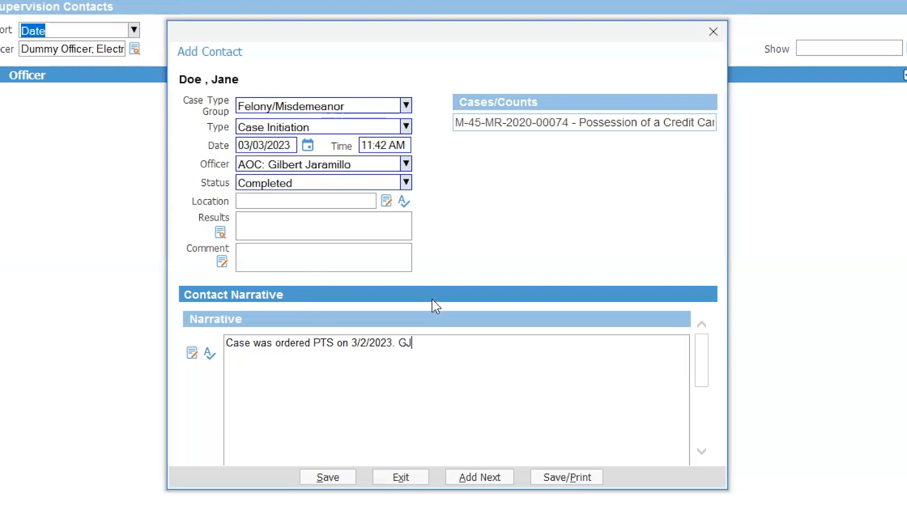
{"action": "left_click", "coordinate": [328, 478]}
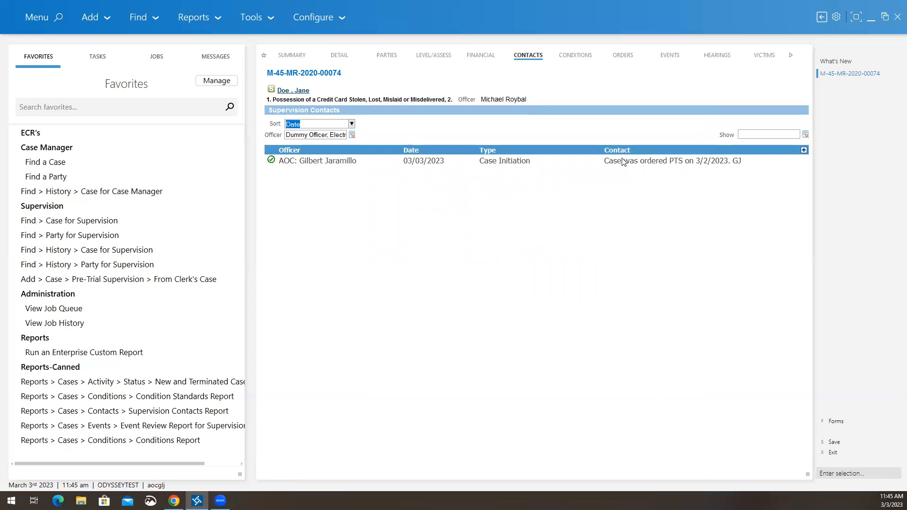
Step: Scroll the case tabs to Statistics and open an Add Statistical Record dialog dated 03/03/2023
{"action": "left_click", "coordinate": [791, 55]}
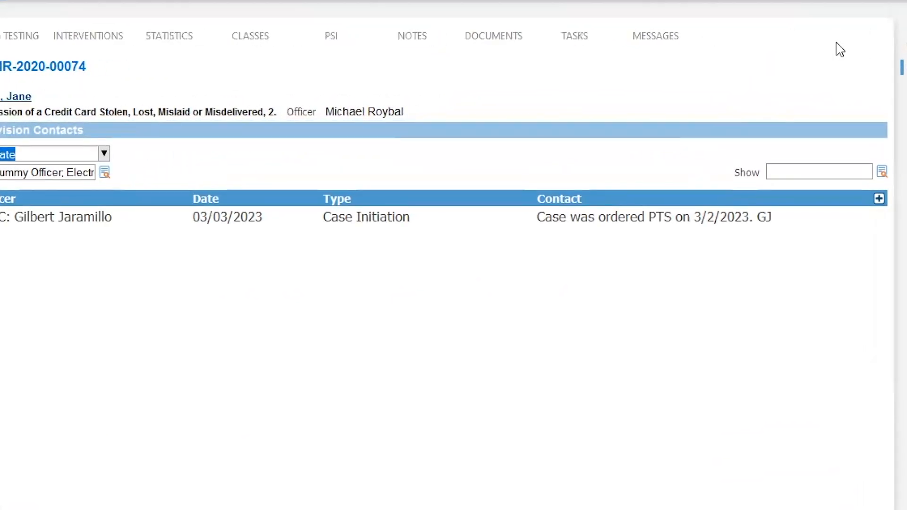
{"action": "left_click", "coordinate": [169, 42]}
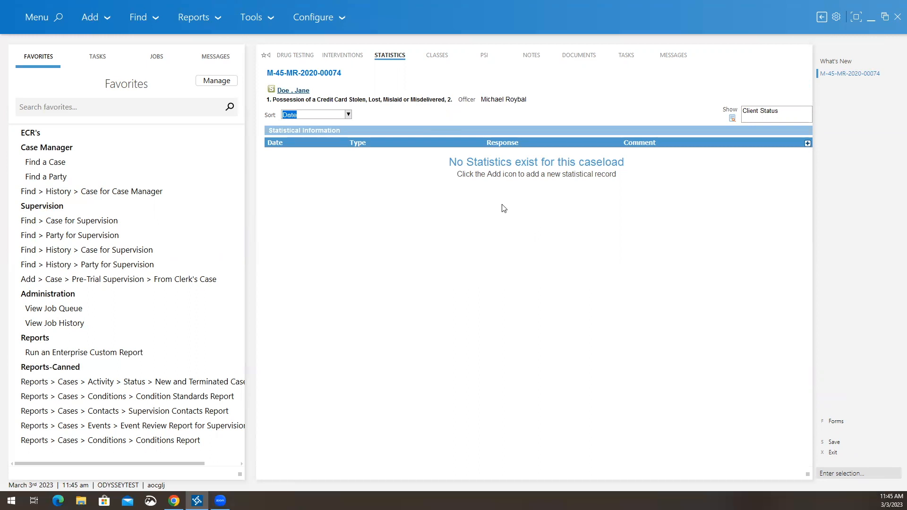
{"action": "left_click", "coordinate": [808, 147]}
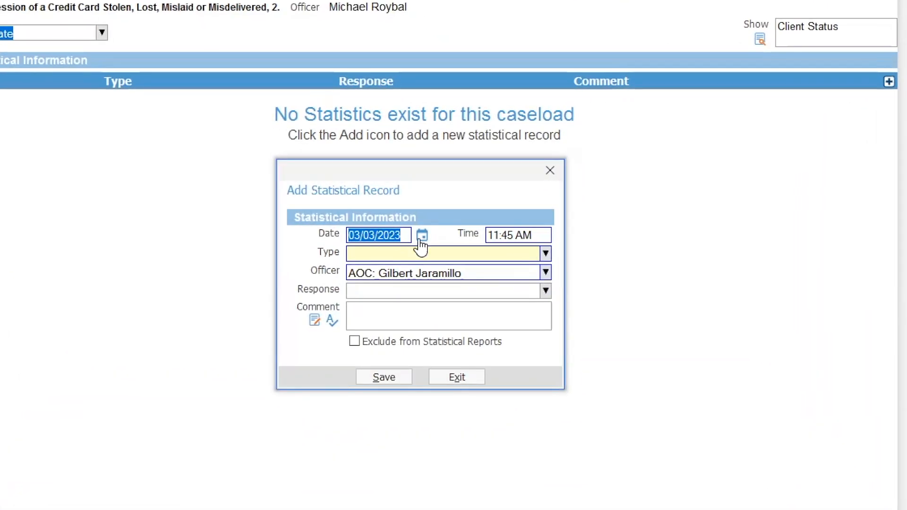
Step: Save a 03/03/2023 statistic of type Client Status with response In-Custody
{"action": "left_click", "coordinate": [545, 254]}
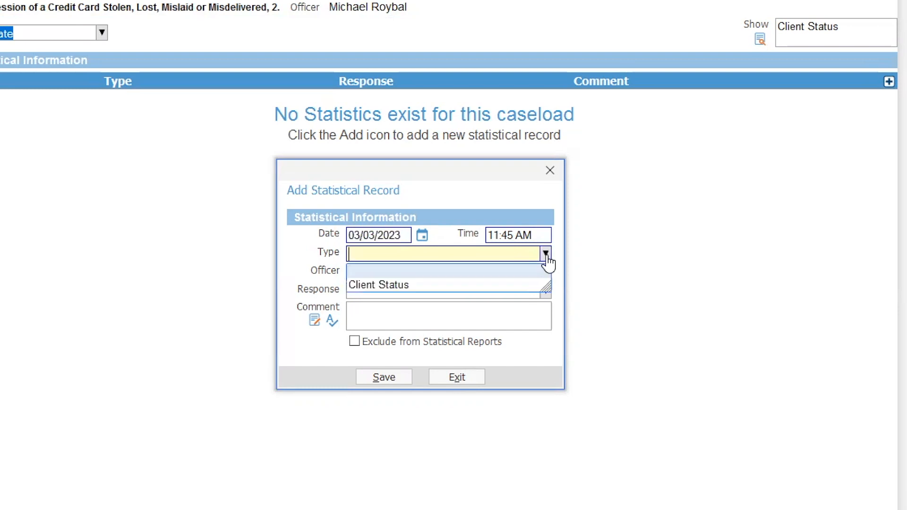
{"action": "left_click", "coordinate": [388, 286]}
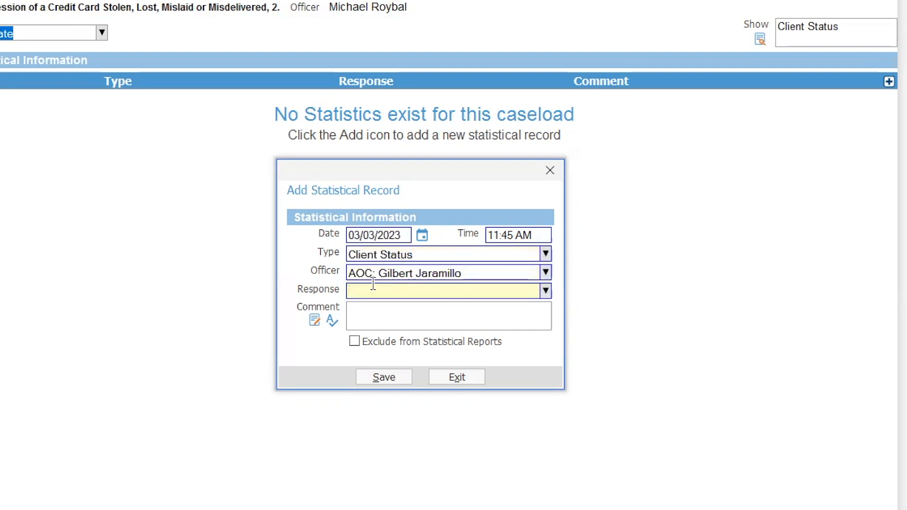
{"action": "left_click", "coordinate": [546, 291]}
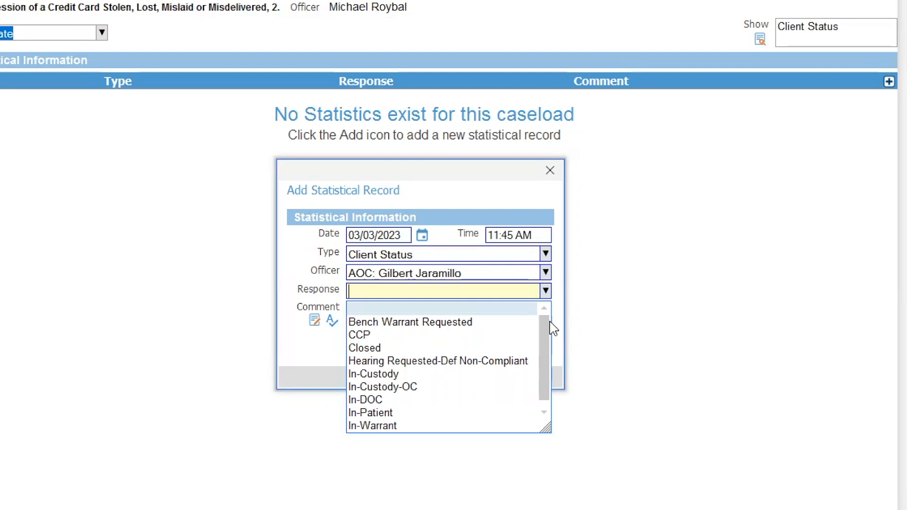
{"action": "left_click_drag", "start_coordinate": [540, 333], "coordinate": [544, 351]}
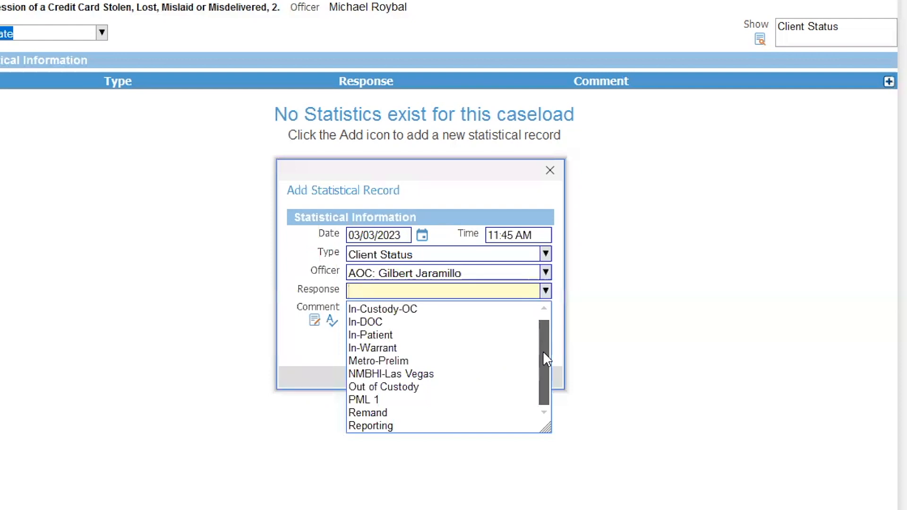
{"action": "left_click_drag", "start_coordinate": [543, 351], "coordinate": [552, 336]}
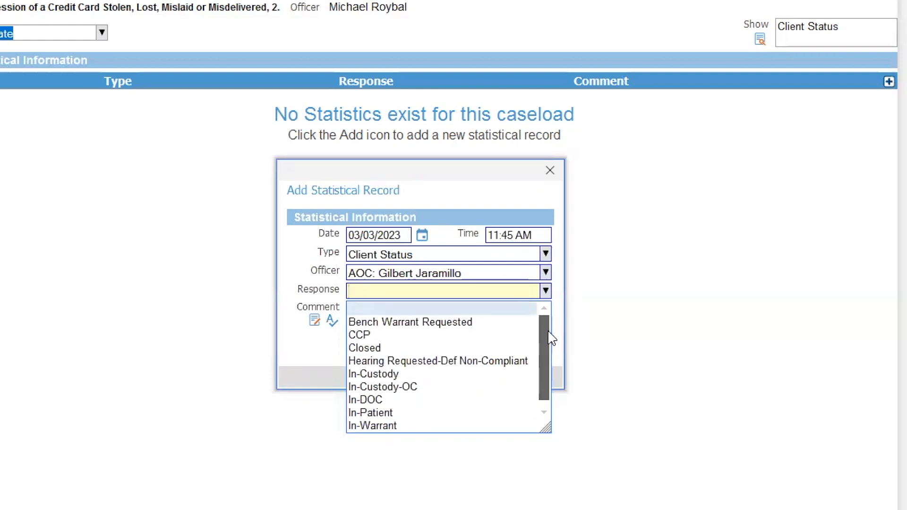
{"action": "scroll", "coordinate": [552, 336], "scroll_direction": "down", "scroll_amount": 2}
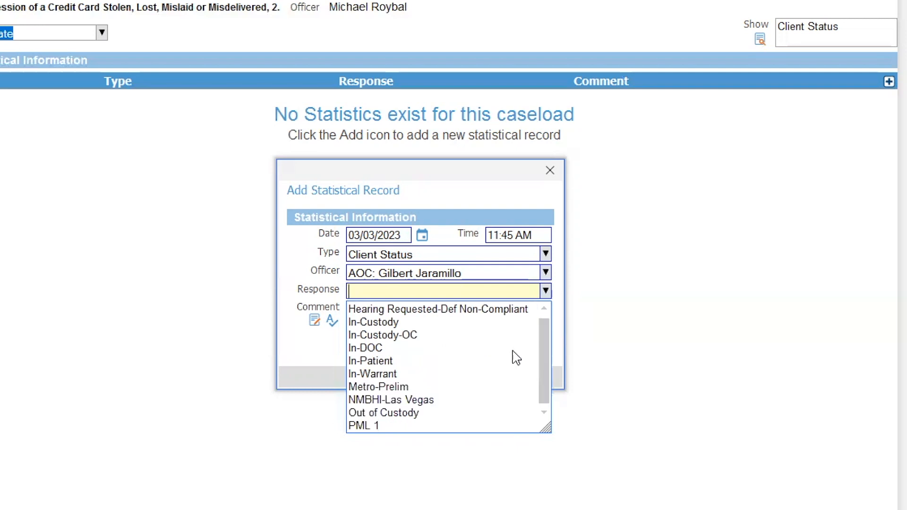
{"action": "left_click", "coordinate": [377, 324]}
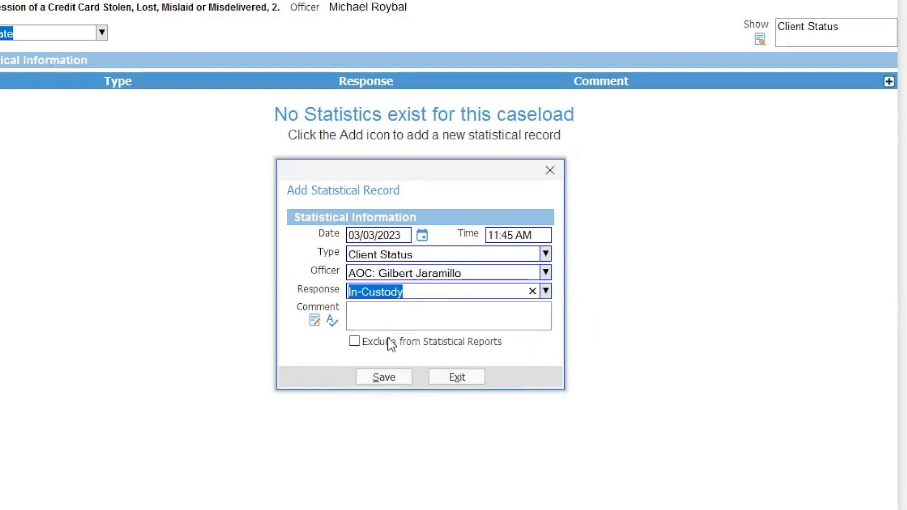
{"action": "left_click", "coordinate": [390, 380]}
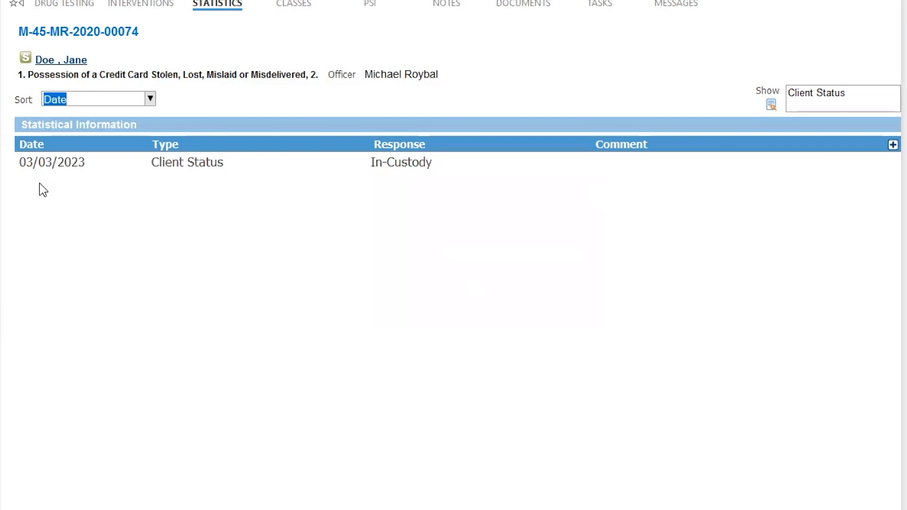
Step: Save a new Client Status statistic dated March 4, 2023 with response Out of Custody
{"action": "left_click", "coordinate": [893, 145]}
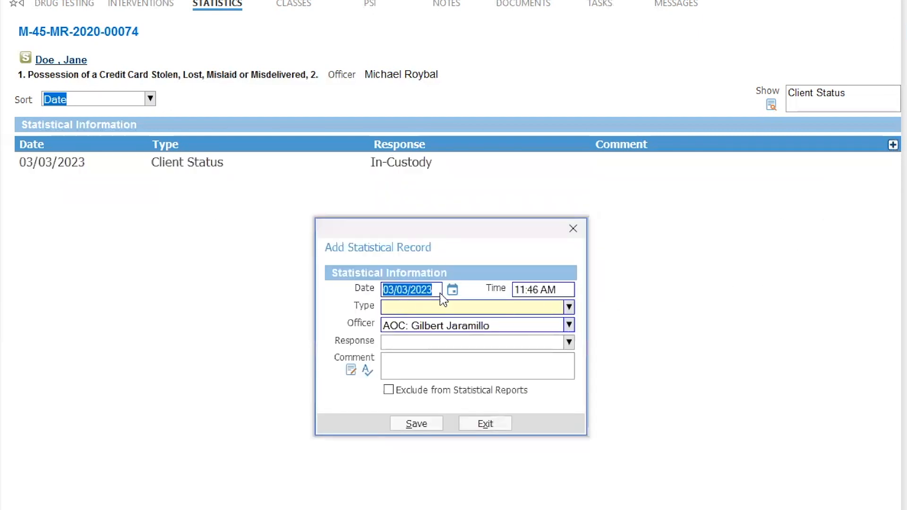
{"action": "left_click", "coordinate": [453, 290]}
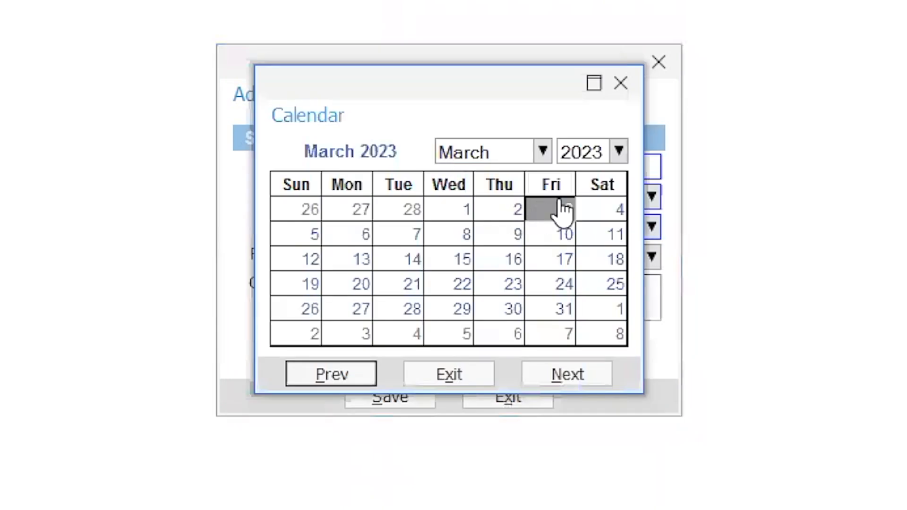
{"action": "left_click", "coordinate": [610, 209]}
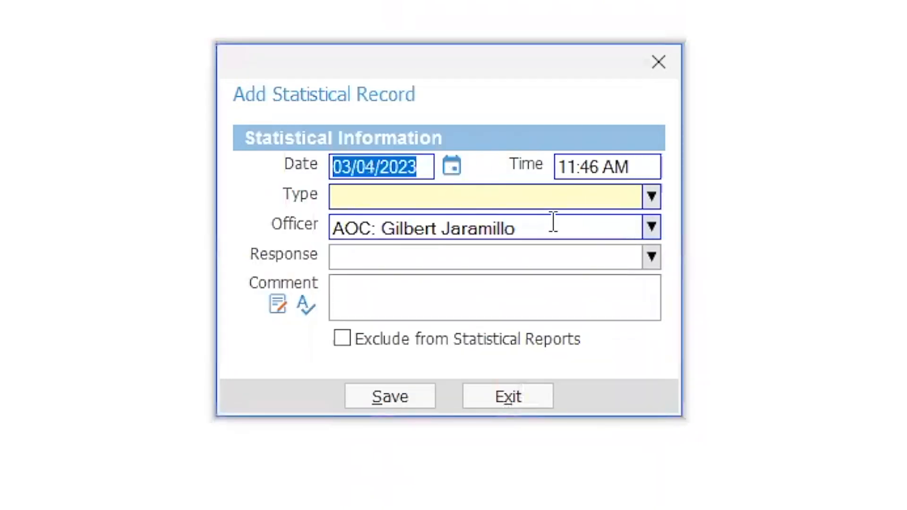
{"action": "left_click", "coordinate": [652, 197]}
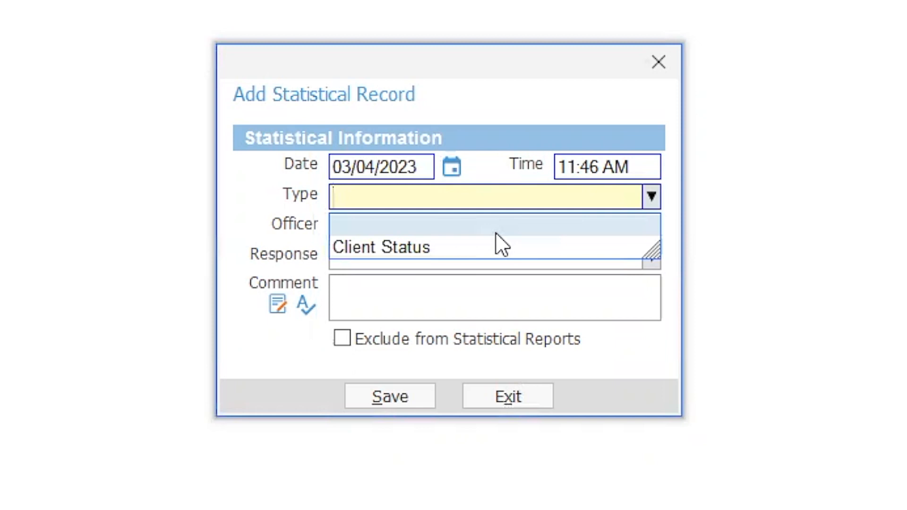
{"action": "left_click", "coordinate": [500, 246]}
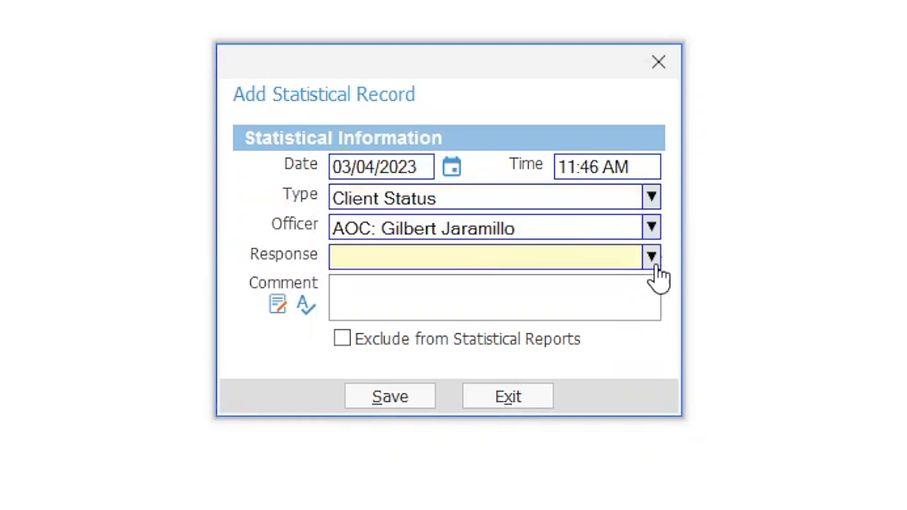
{"action": "left_click", "coordinate": [652, 263]}
{"action": "left_click_drag", "start_coordinate": [648, 333], "coordinate": [645, 350]}
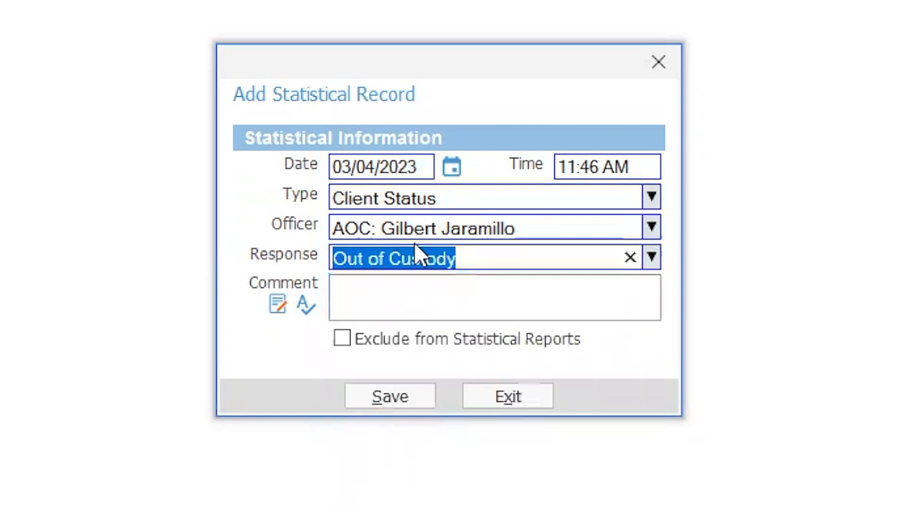
{"action": "left_click", "coordinate": [399, 402]}
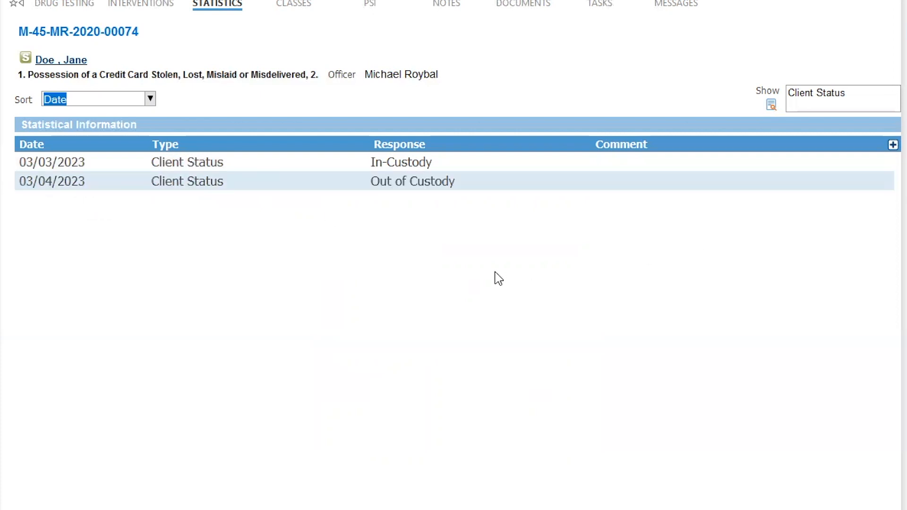
Step: Save a third Client Status statistic dated March 5, 2023 with response Reporting
{"action": "left_click", "coordinate": [893, 149]}
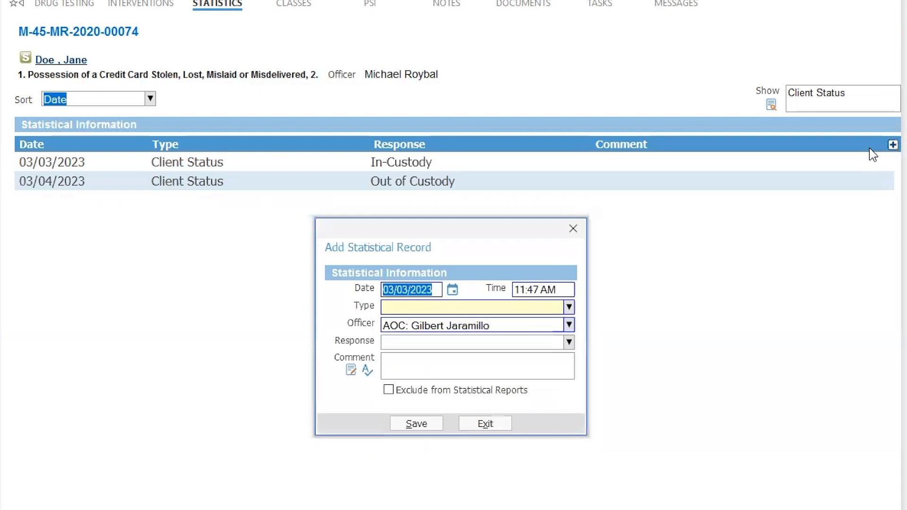
{"action": "left_click", "coordinate": [453, 170]}
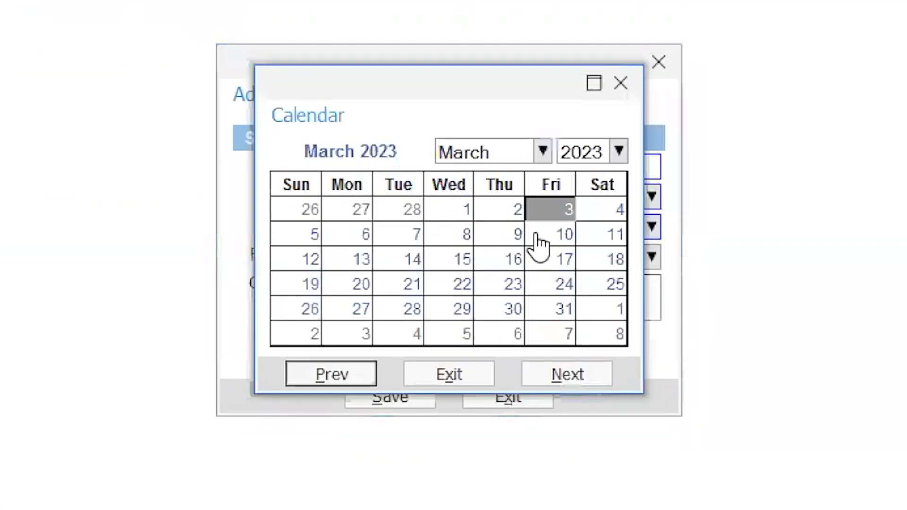
{"action": "left_click", "coordinate": [308, 238]}
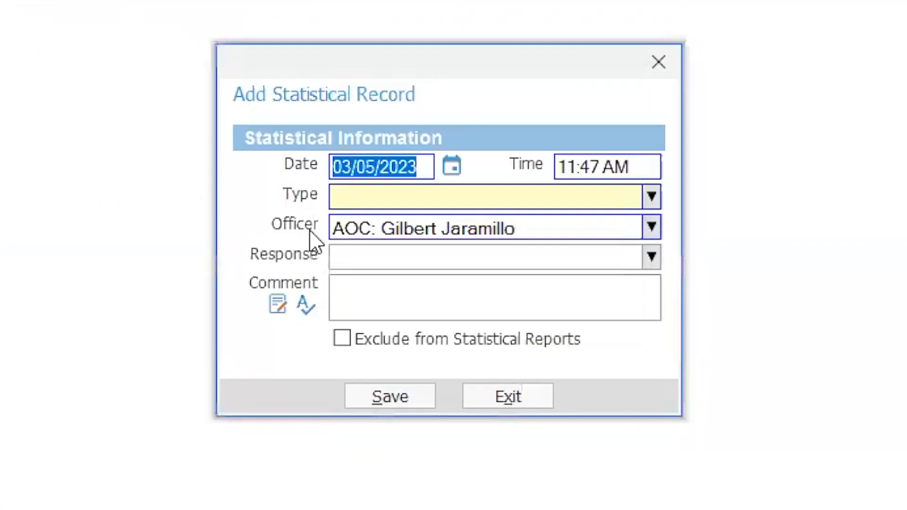
{"action": "left_click", "coordinate": [652, 198]}
{"action": "left_click", "coordinate": [528, 248]}
{"action": "left_click", "coordinate": [653, 259]}
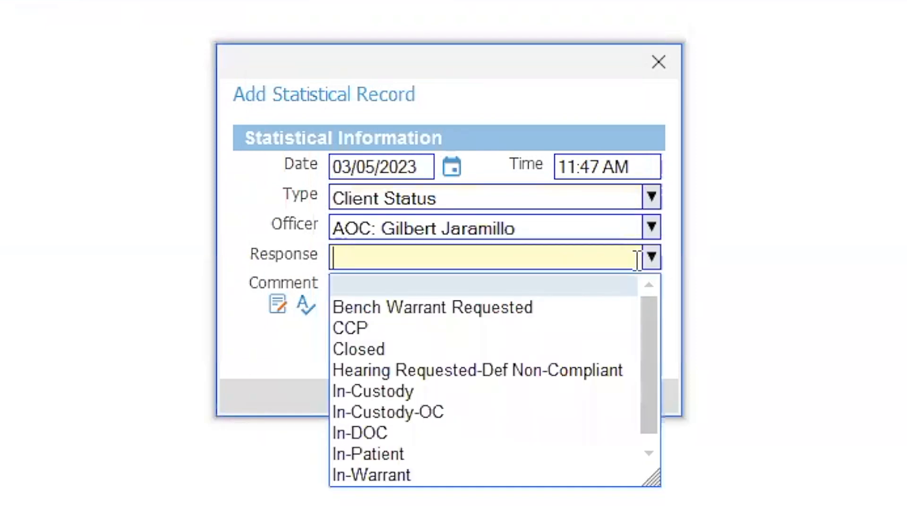
{"action": "left_click_drag", "start_coordinate": [650, 332], "coordinate": [650, 340]}
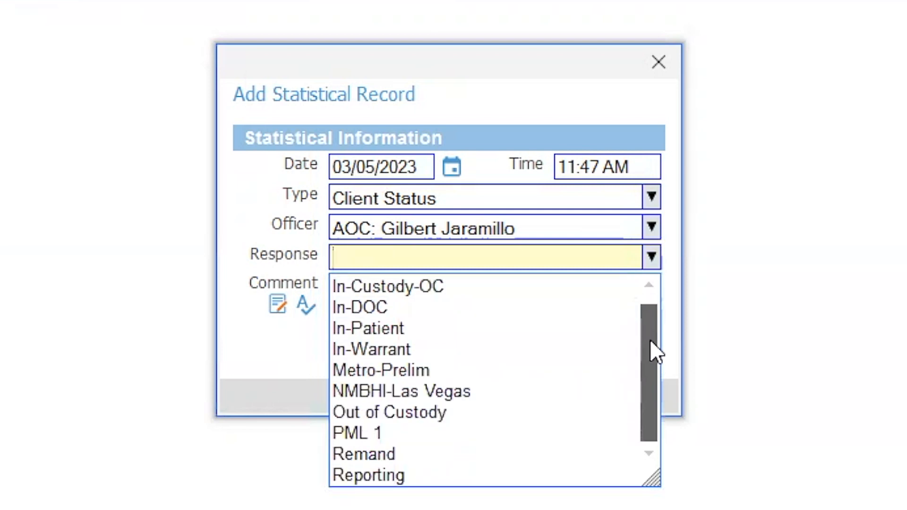
{"action": "left_click_drag", "start_coordinate": [645, 352], "coordinate": [647, 371]}
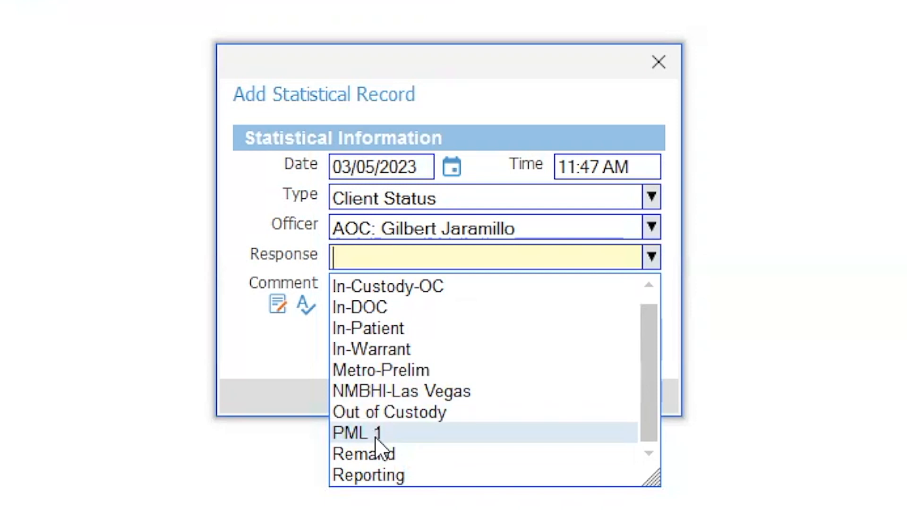
{"action": "mouse_move", "coordinate": [645, 381]}
{"action": "left_mouse_down"}
{"action": "mouse_move", "coordinate": [644, 365]}
{"action": "mouse_move", "coordinate": [640, 391]}
{"action": "left_mouse_up"}
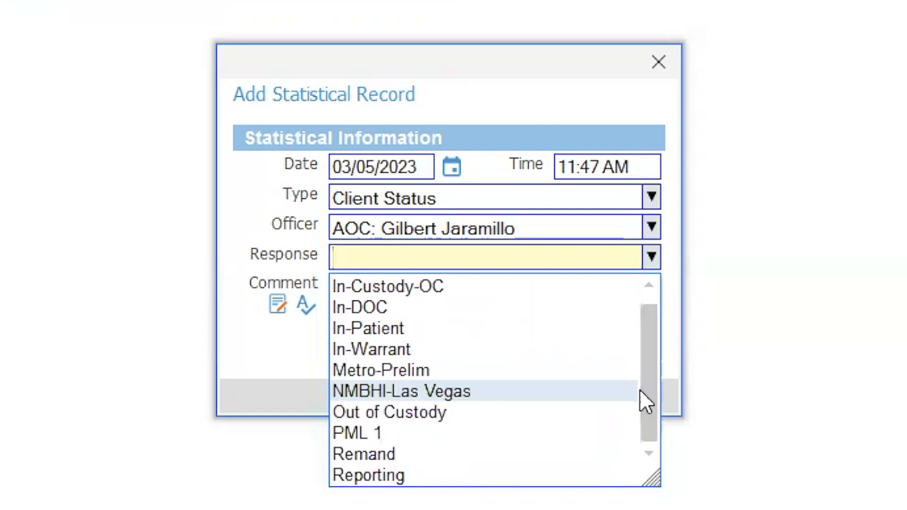
{"action": "left_click", "coordinate": [371, 478]}
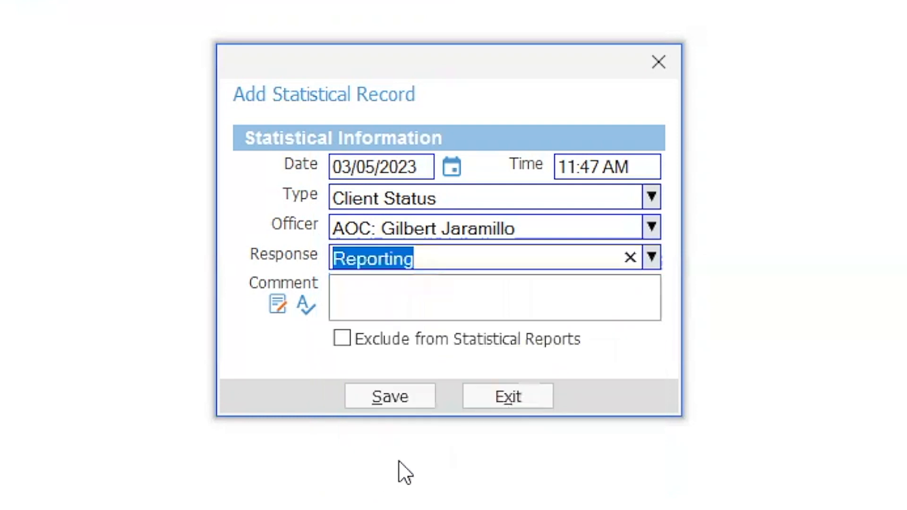
{"action": "left_click", "coordinate": [395, 401]}
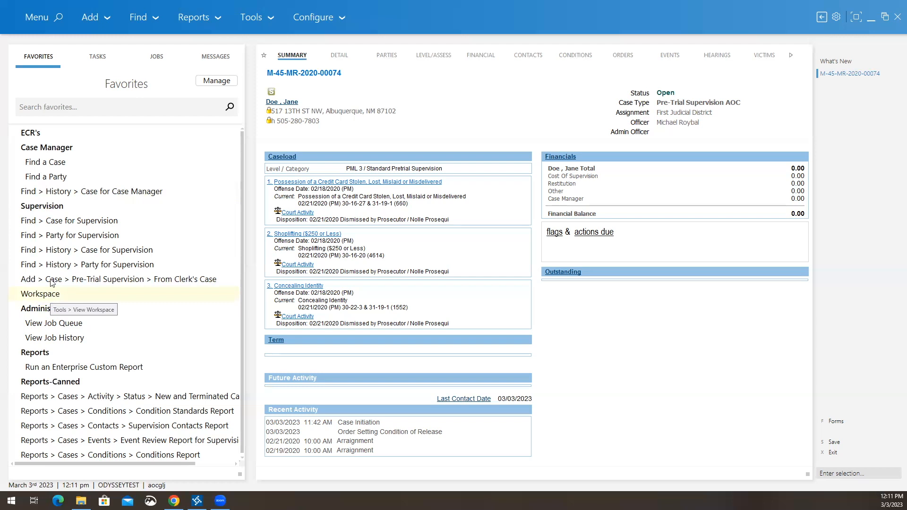
Step: Search the menu for 'works' and open View Workspace under Tools
{"action": "left_click", "coordinate": [46, 12]}
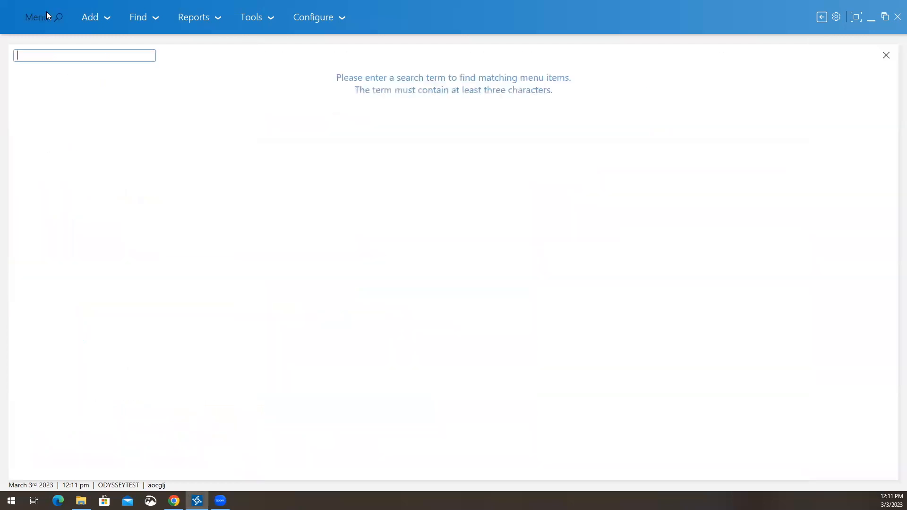
{"action": "type", "text": "works"}
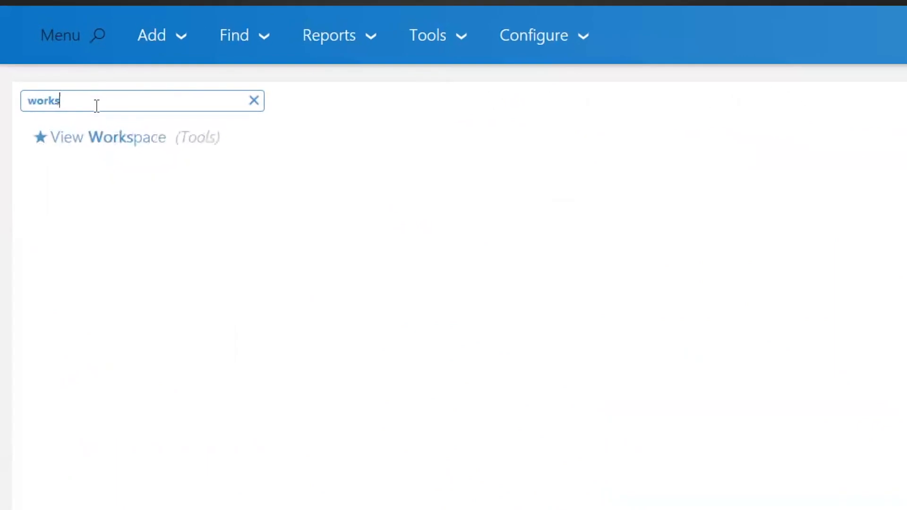
{"action": "left_click", "coordinate": [86, 133]}
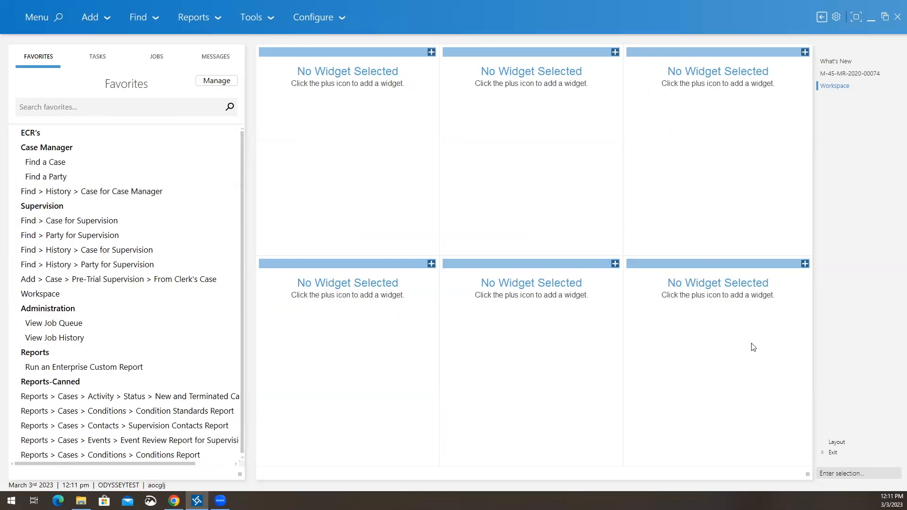
Step: Switch the workspace layout to Four Frames - Vertical
{"action": "left_click", "coordinate": [840, 443]}
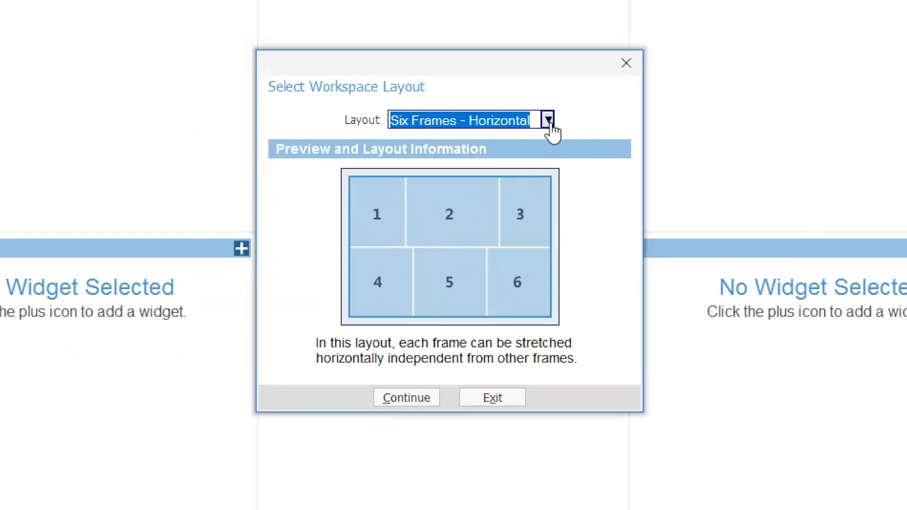
{"action": "left_click", "coordinate": [549, 123]}
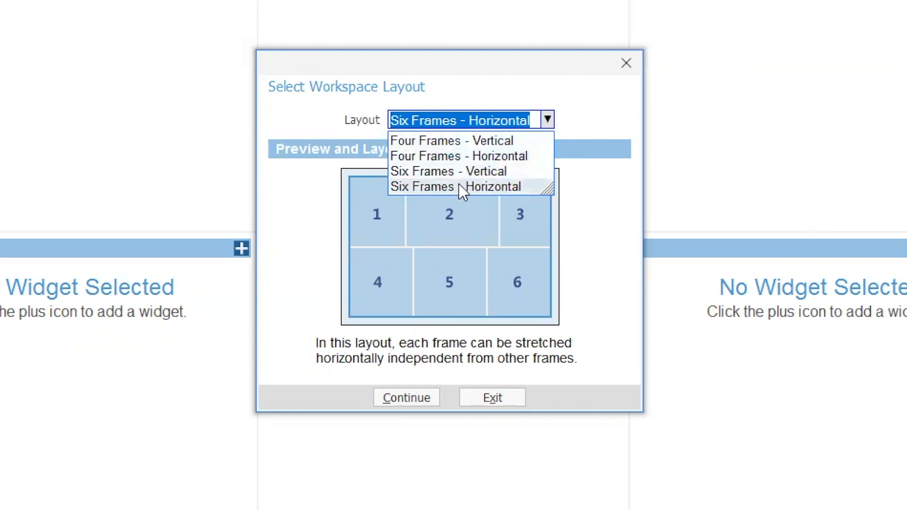
{"action": "left_click", "coordinate": [471, 141]}
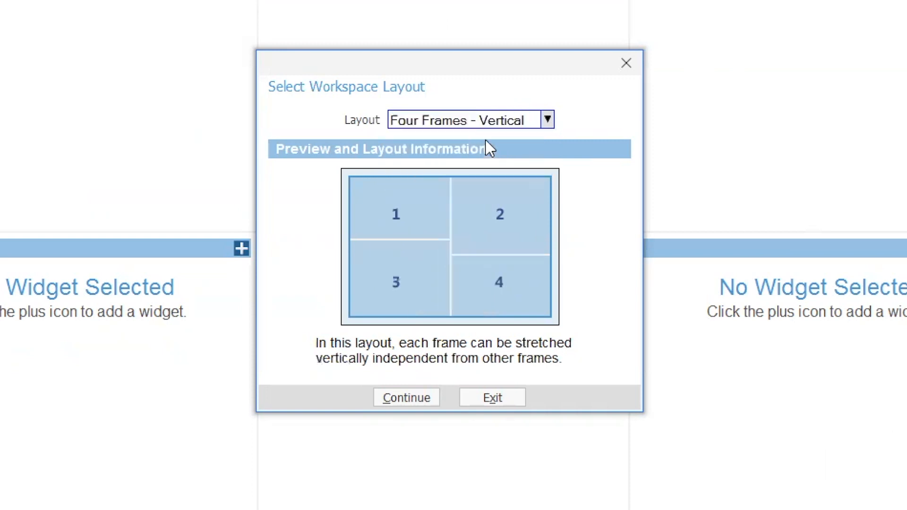
{"action": "left_click", "coordinate": [410, 401]}
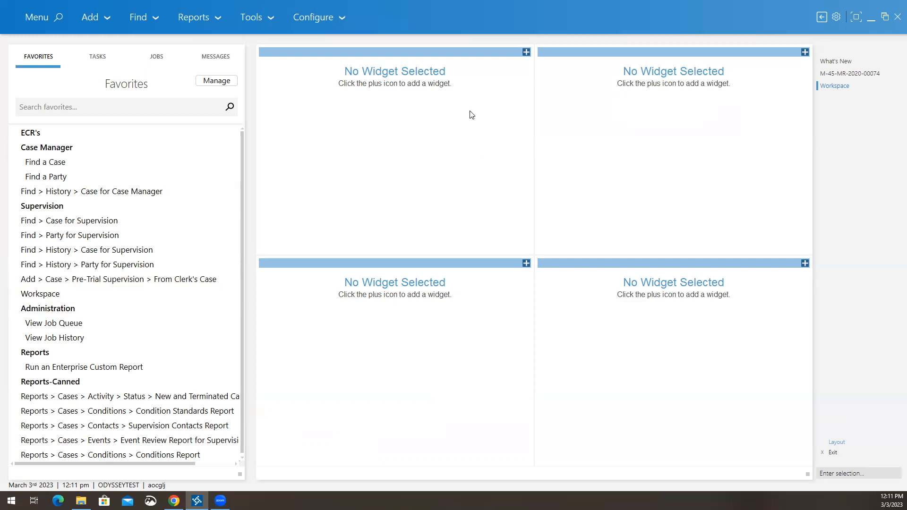
Step: Add the Caseload widget to the top-left workspace frame
{"action": "left_click", "coordinate": [527, 52]}
{"action": "left_click", "coordinate": [583, 225]}
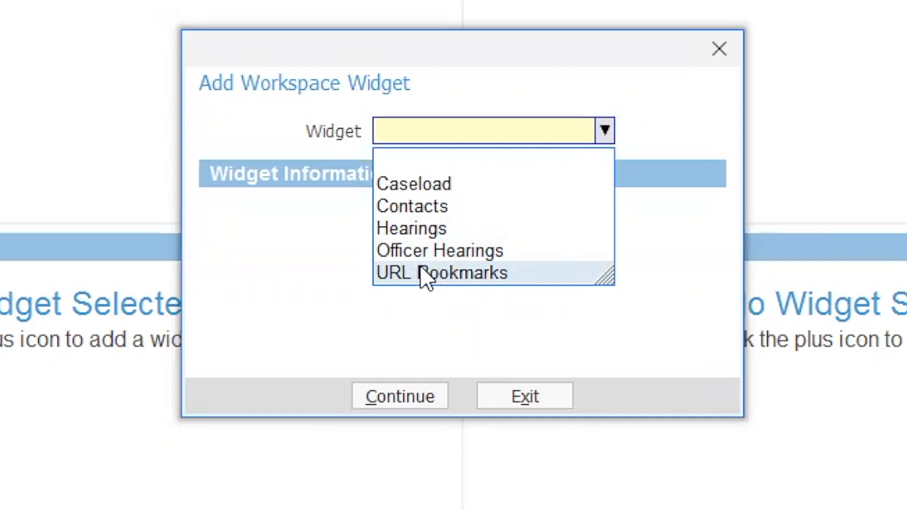
{"action": "left_click", "coordinate": [442, 186]}
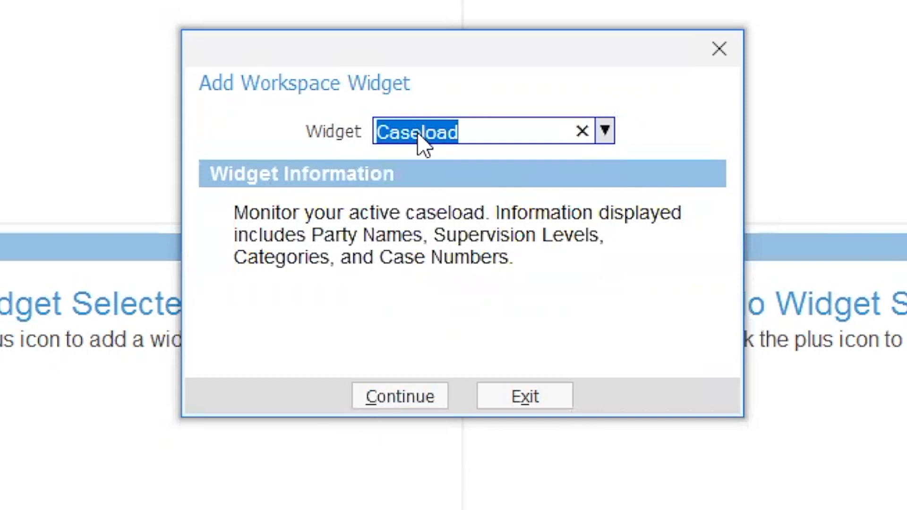
{"action": "left_click", "coordinate": [399, 397]}
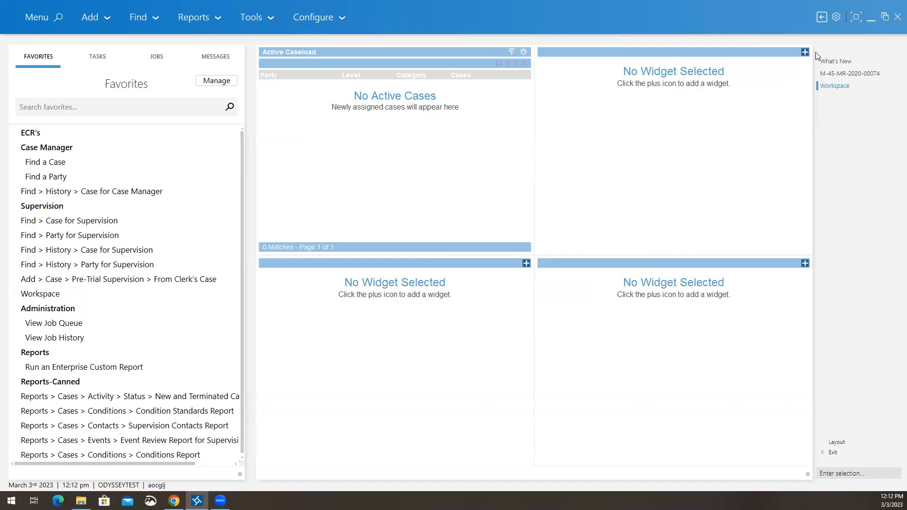
Step: Add the Contacts widget to the top-right frame and select its listed contact
{"action": "left_click", "coordinate": [804, 53]}
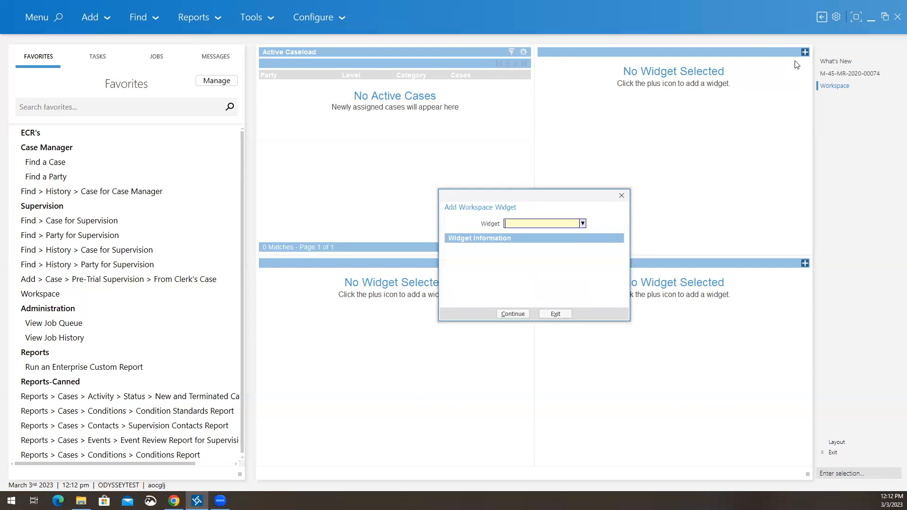
{"action": "left_click", "coordinate": [581, 223]}
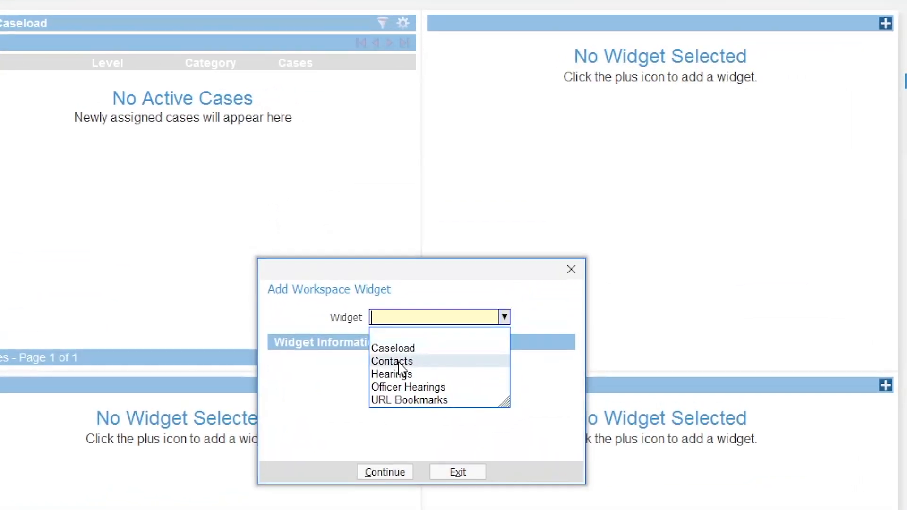
{"action": "left_click", "coordinate": [400, 361]}
{"action": "left_click", "coordinate": [400, 474]}
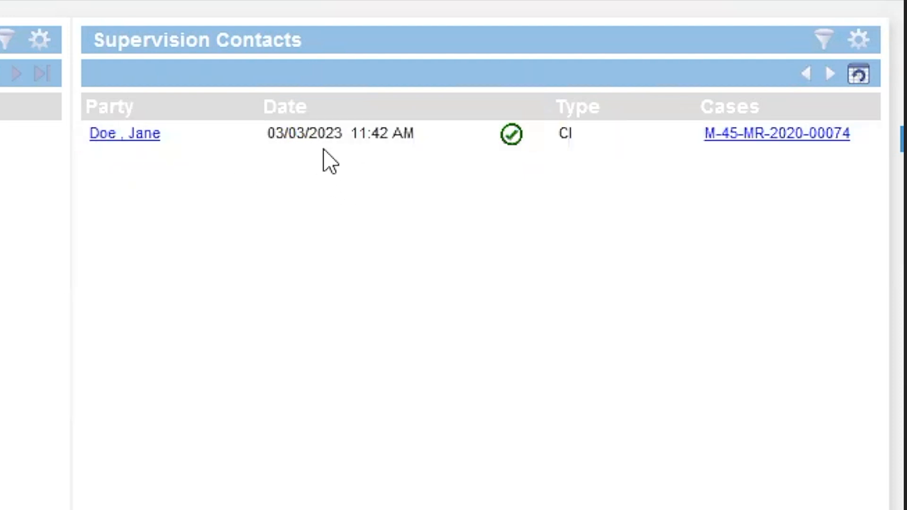
{"action": "left_click", "coordinate": [374, 146]}
Step: Filter the contacts widget to 20 Days, then Scheduled status, then narrow it to 5 Days
{"action": "left_click", "coordinate": [859, 40]}
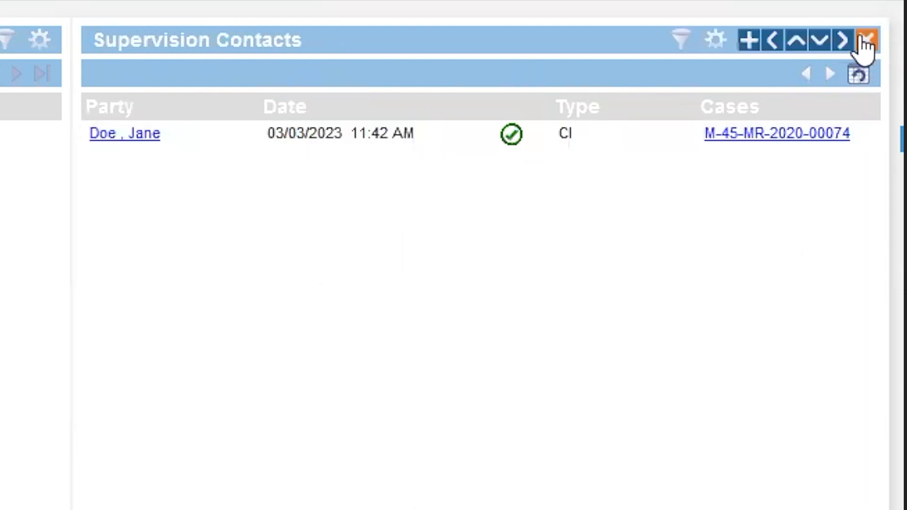
{"action": "left_click", "coordinate": [683, 40]}
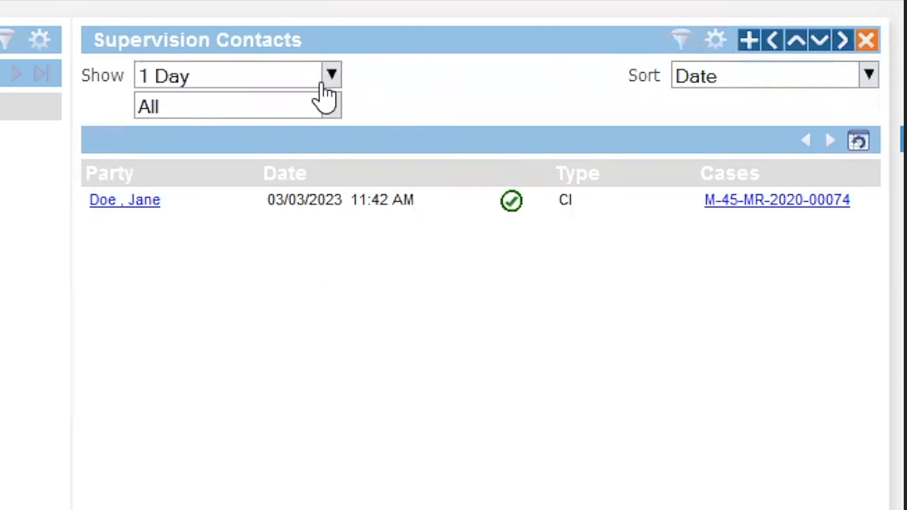
{"action": "left_click", "coordinate": [331, 80]}
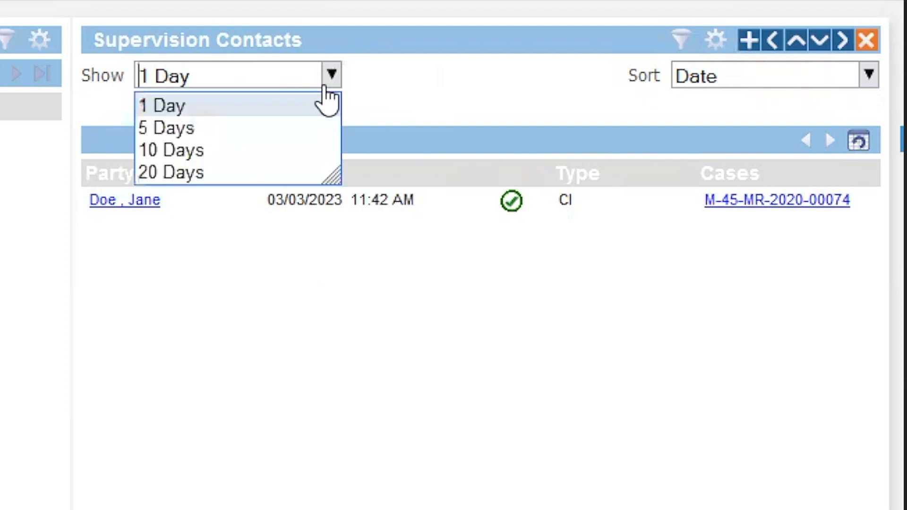
{"action": "left_click", "coordinate": [237, 169]}
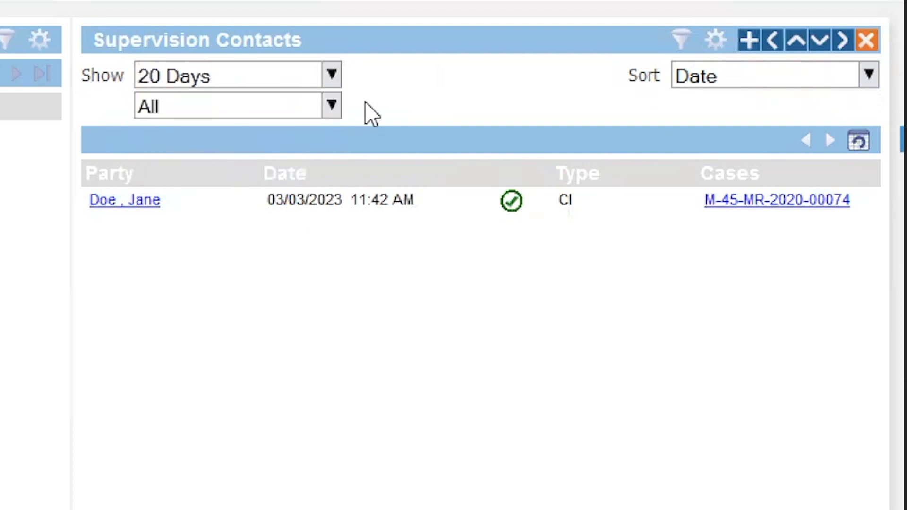
{"action": "left_click", "coordinate": [332, 105]}
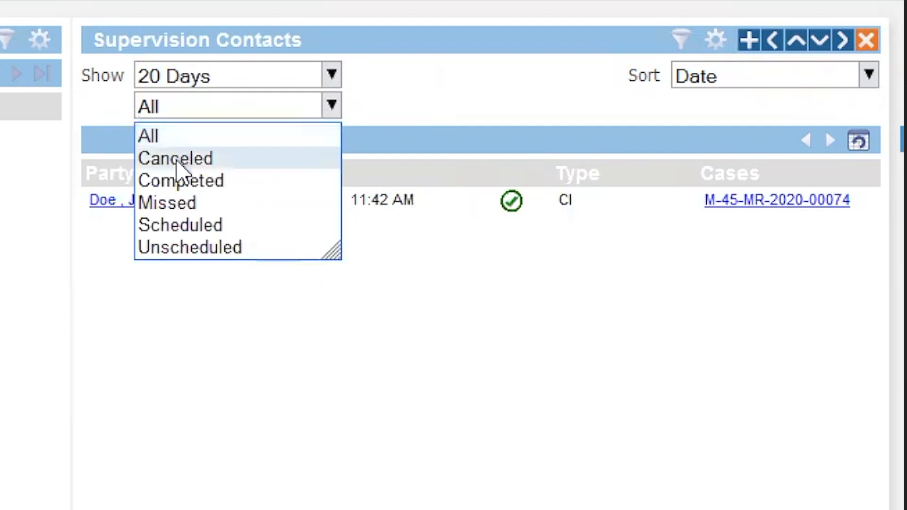
{"action": "left_click", "coordinate": [184, 225]}
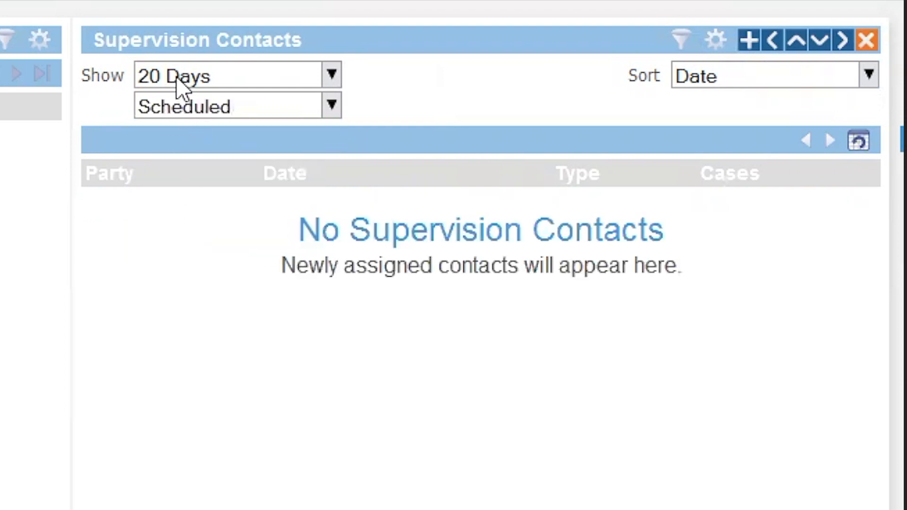
{"action": "left_click", "coordinate": [331, 78]}
{"action": "left_click", "coordinate": [173, 128]}
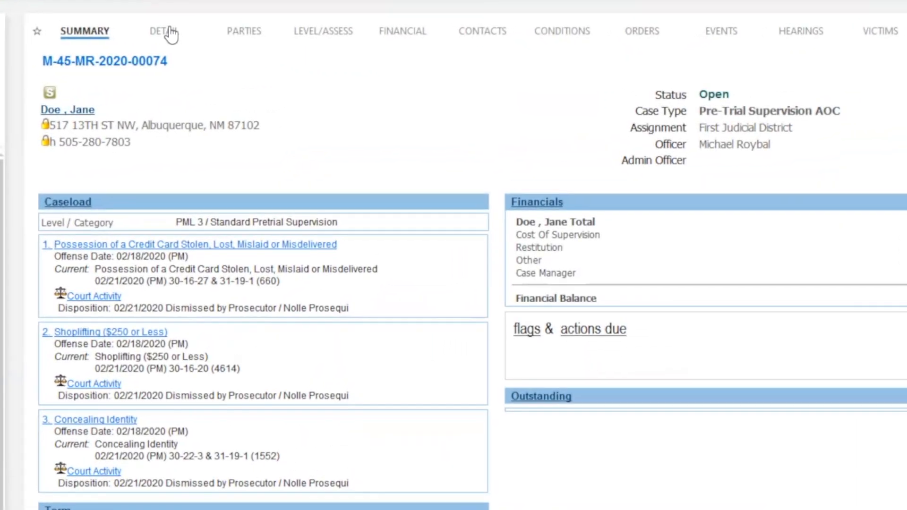
Step: Show the case's Detail tab: status Open since 03/03/2023 with three dismissed charges
{"action": "left_click", "coordinate": [339, 55]}
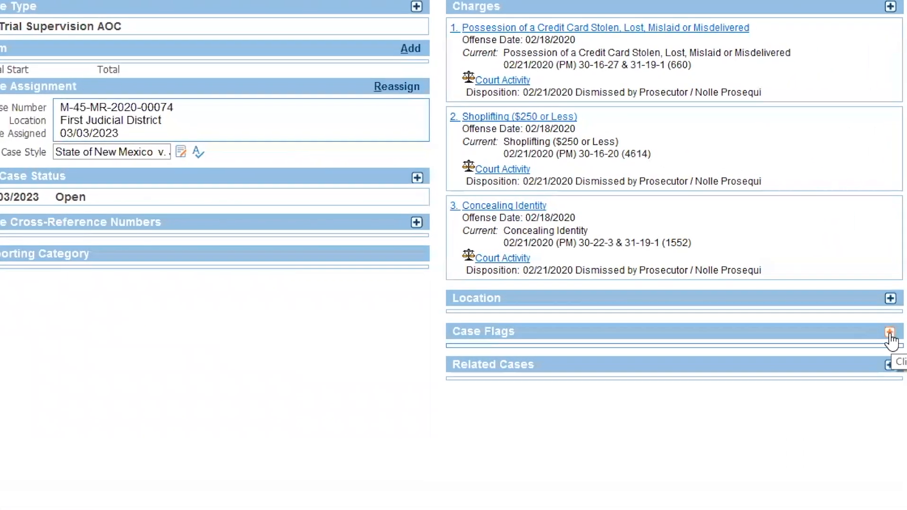
{"action": "left_click", "coordinate": [890, 333]}
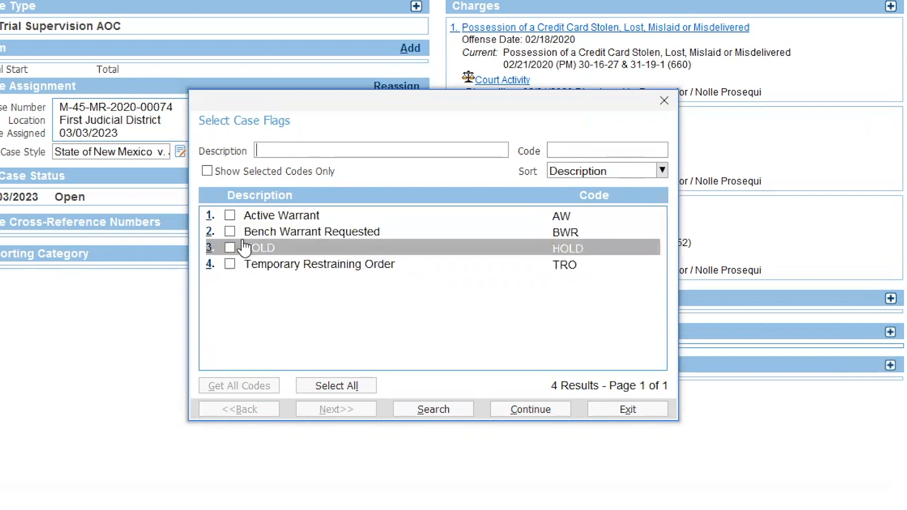
{"action": "left_click", "coordinate": [628, 411]}
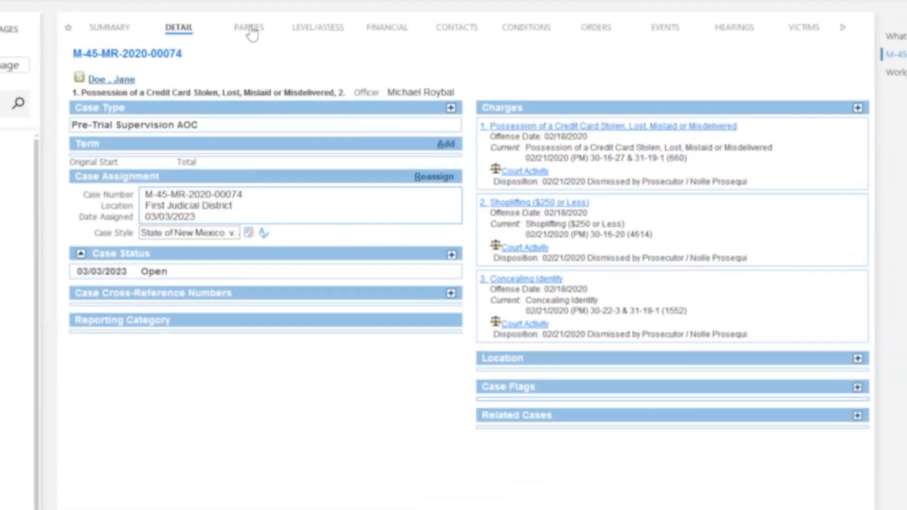
Step: Open the Parties view and the defendant's full party record
{"action": "left_click", "coordinate": [389, 55]}
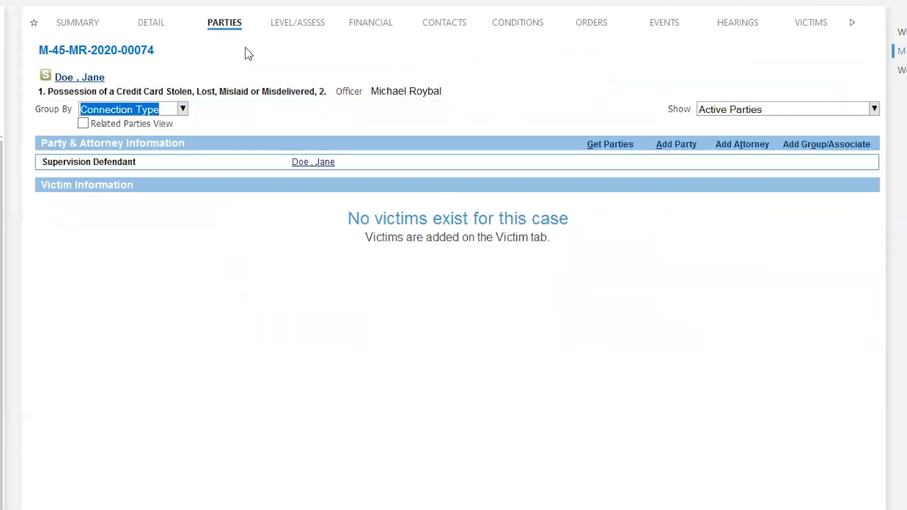
{"action": "left_click", "coordinate": [312, 164]}
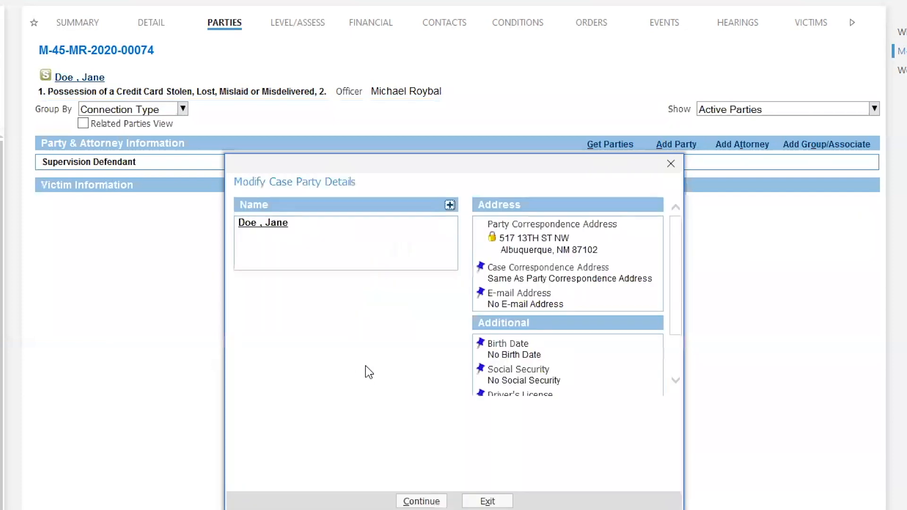
{"action": "left_click", "coordinate": [270, 229]}
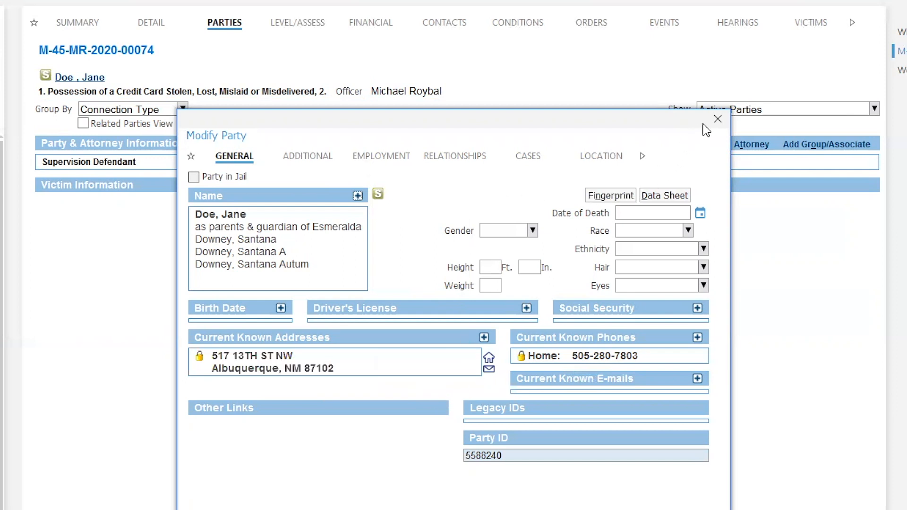
Step: Close both party detail windows and switch to the case's Level/Assess tab
{"action": "left_click", "coordinate": [718, 120]}
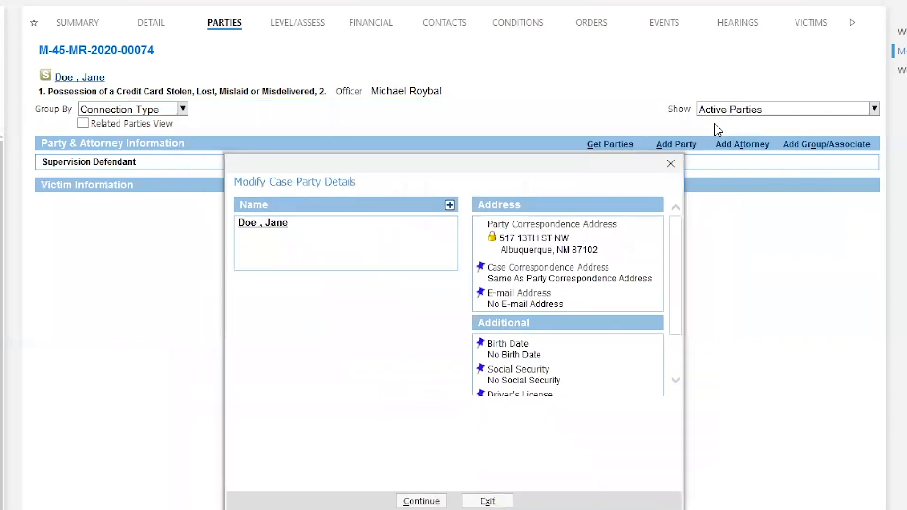
{"action": "left_click", "coordinate": [670, 164]}
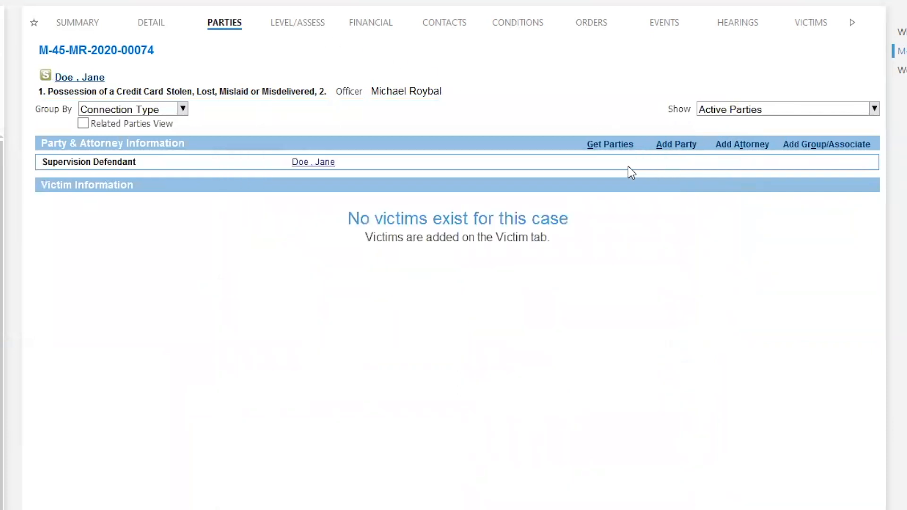
{"action": "left_click", "coordinate": [300, 25]}
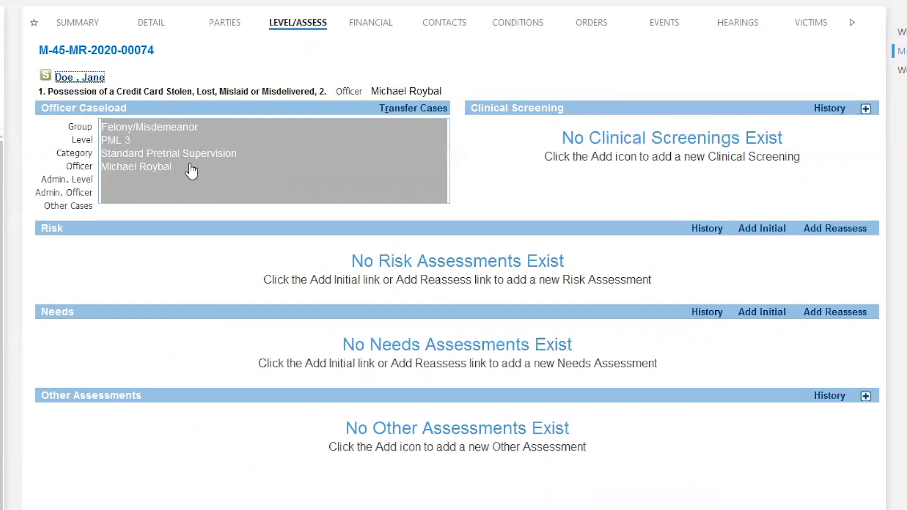
Step: Assign a second officer to the caseload with Date Assigned corrected from March 4 to 03/03/2023
{"action": "left_click", "coordinate": [209, 154]}
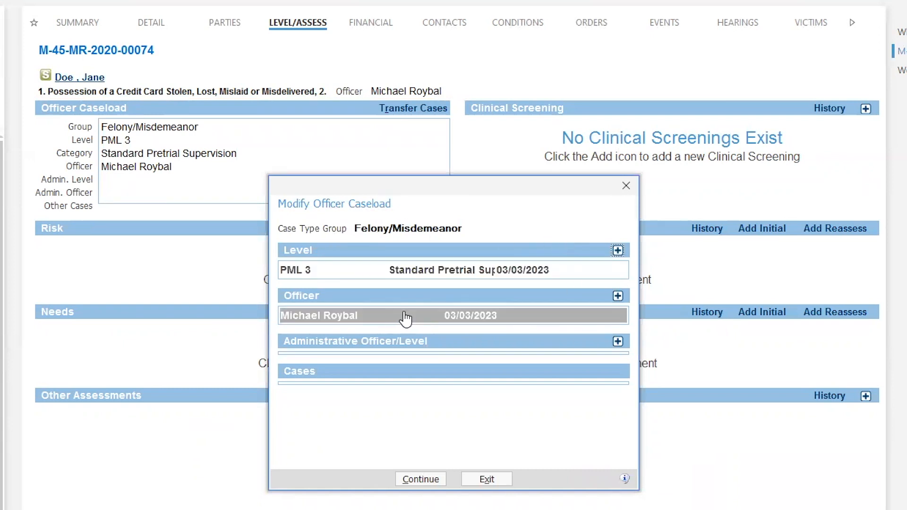
{"action": "left_click", "coordinate": [617, 296]}
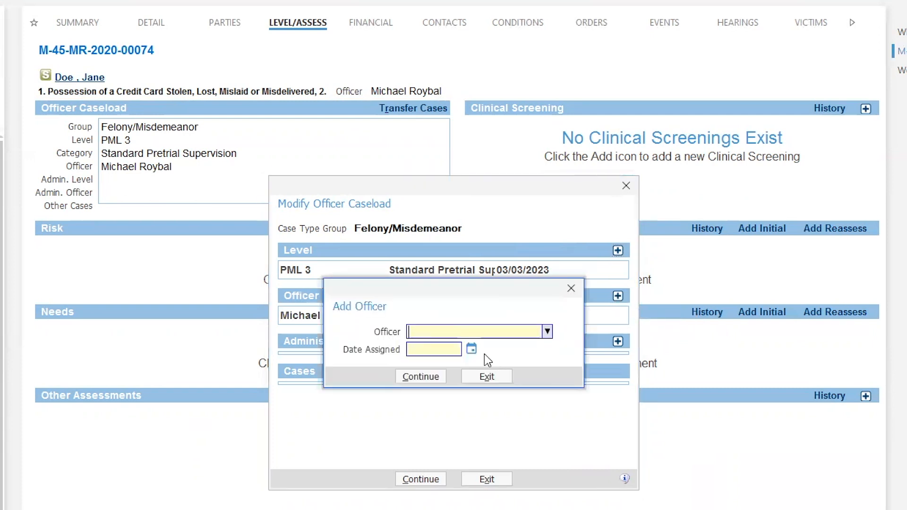
{"action": "left_click", "coordinate": [547, 331]}
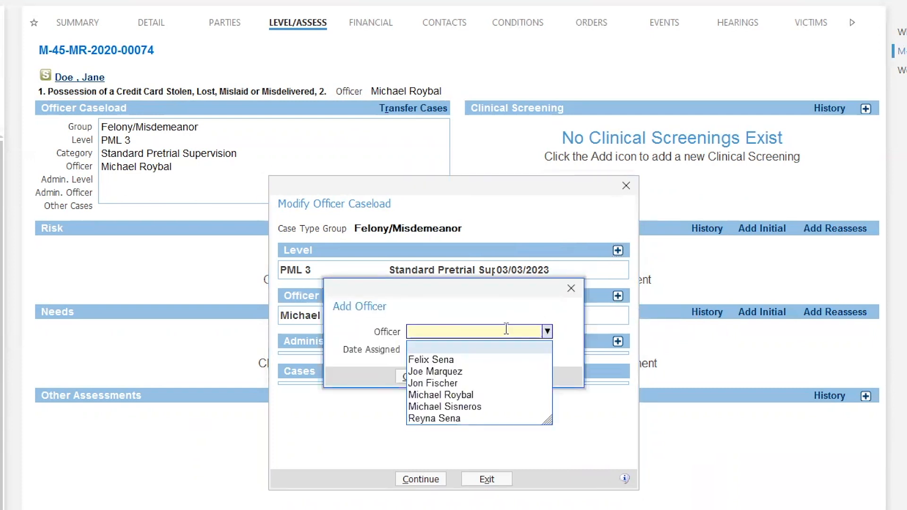
{"action": "left_click", "coordinate": [449, 419]}
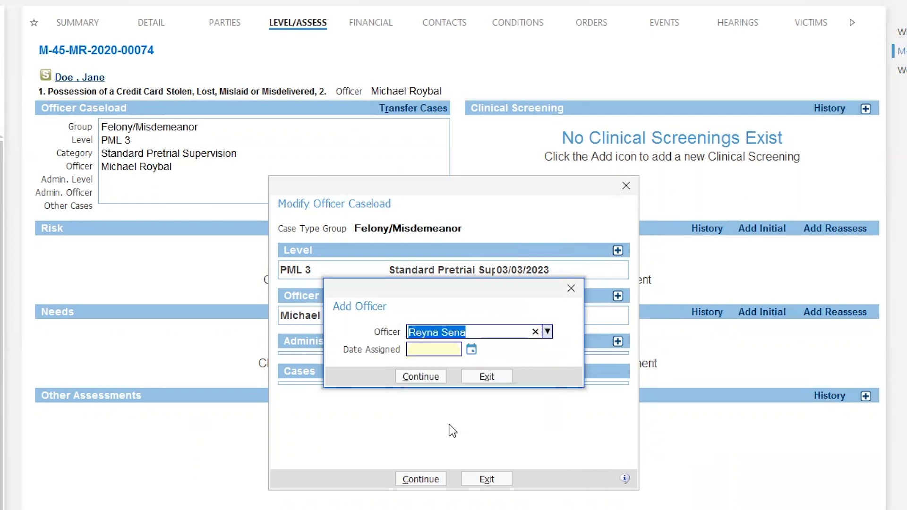
{"action": "left_click", "coordinate": [473, 348]}
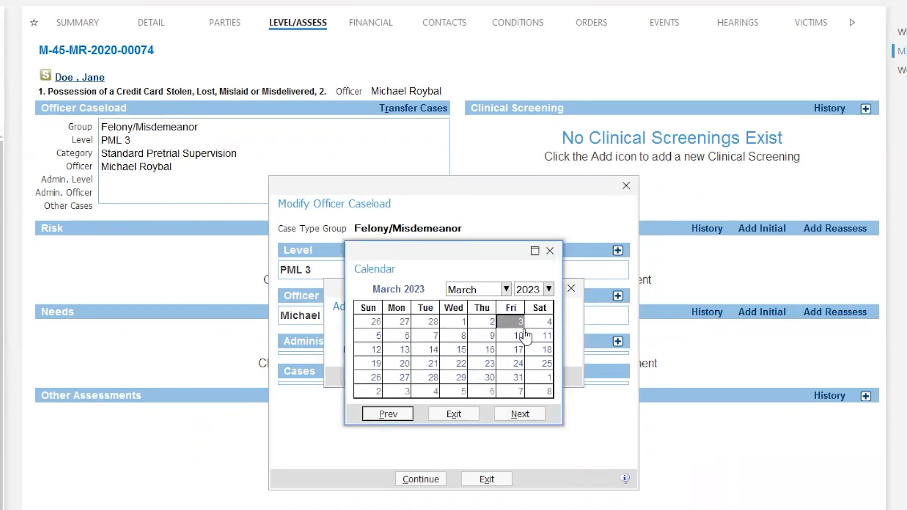
{"action": "left_click", "coordinate": [543, 324]}
{"action": "left_click", "coordinate": [432, 381]}
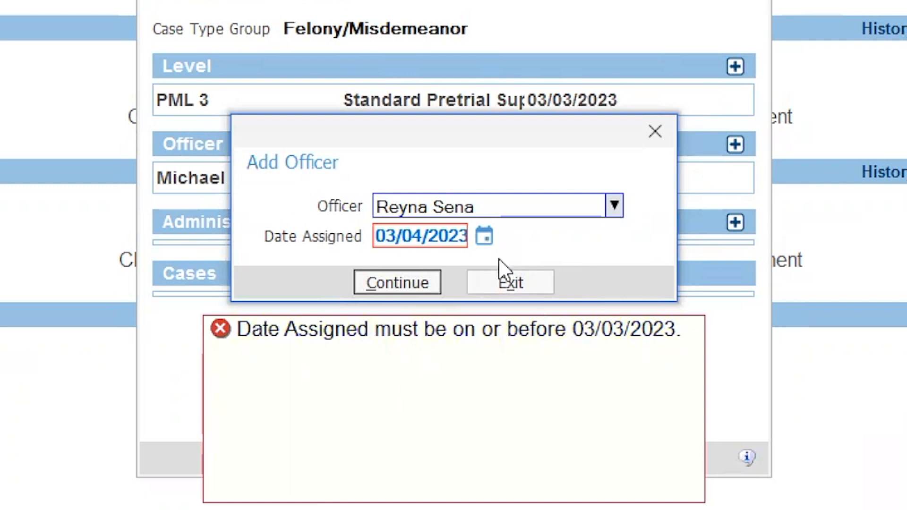
{"action": "left_click", "coordinate": [484, 237]}
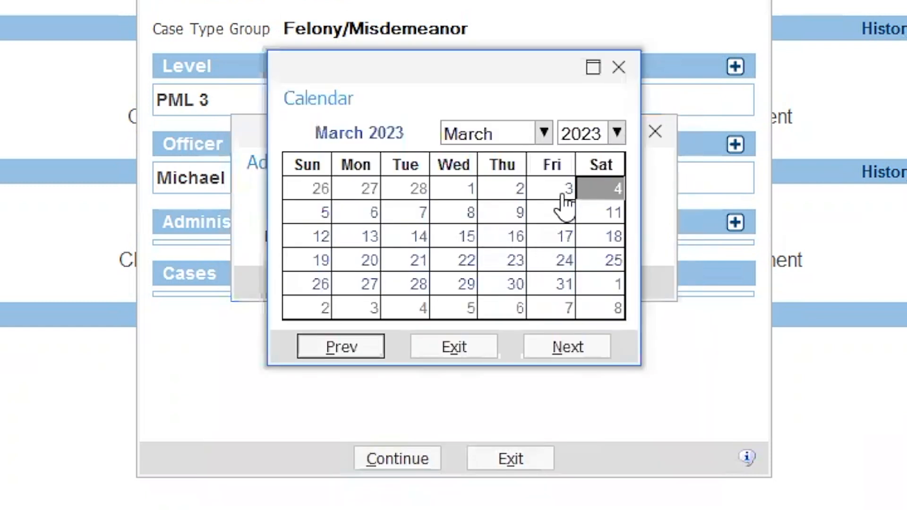
{"action": "left_click", "coordinate": [561, 192]}
{"action": "left_click", "coordinate": [371, 284]}
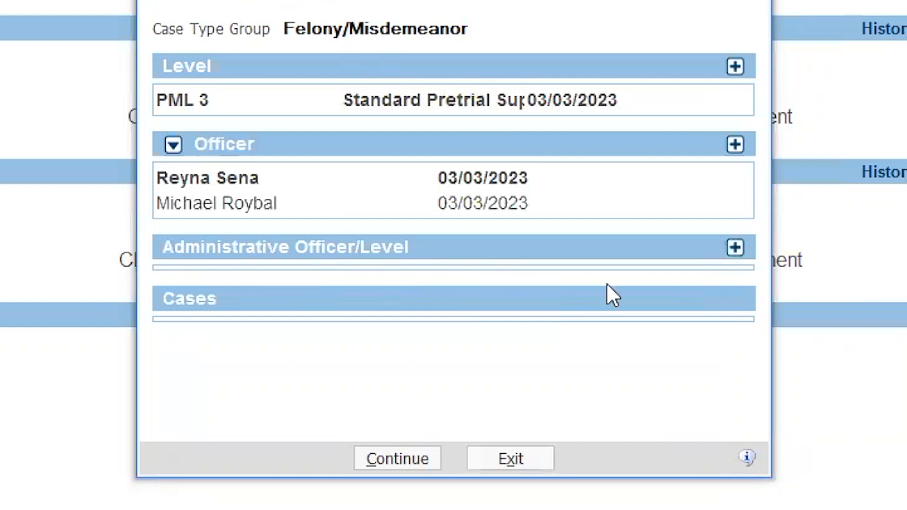
Step: Cancel the administrative officer entry without choosing an officer, and exit Modify Officer Caseload
{"action": "left_click", "coordinate": [734, 248]}
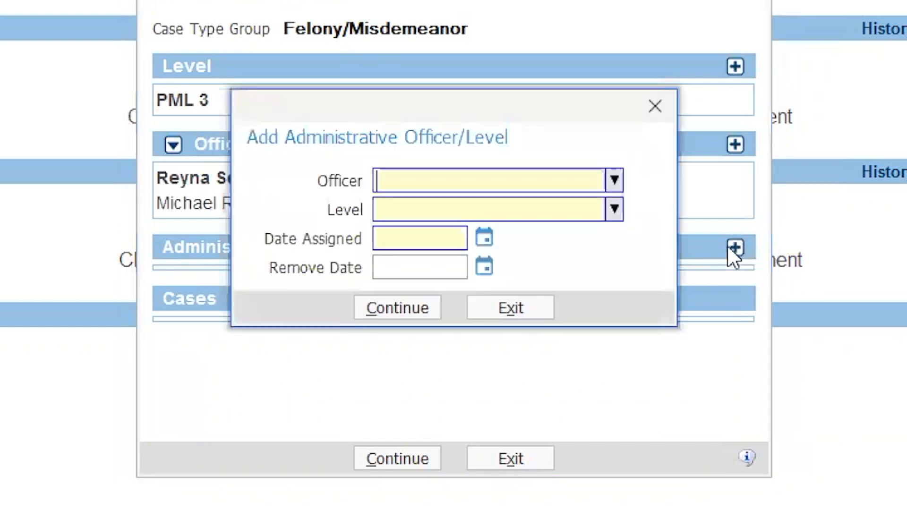
{"action": "left_click", "coordinate": [614, 180]}
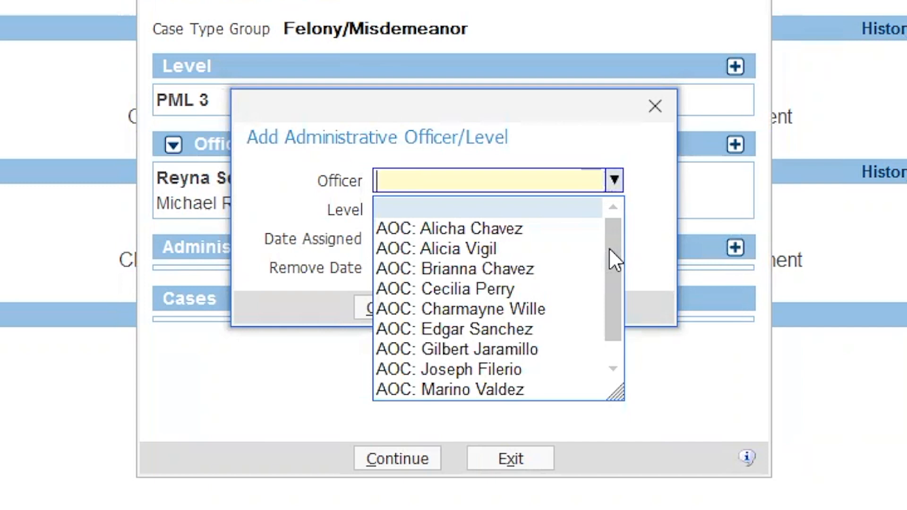
{"action": "mouse_move", "coordinate": [610, 249]}
{"action": "left_mouse_down"}
{"action": "mouse_move", "coordinate": [611, 278]}
{"action": "mouse_move", "coordinate": [623, 255]}
{"action": "left_mouse_up"}
{"action": "left_click", "coordinate": [512, 464]}
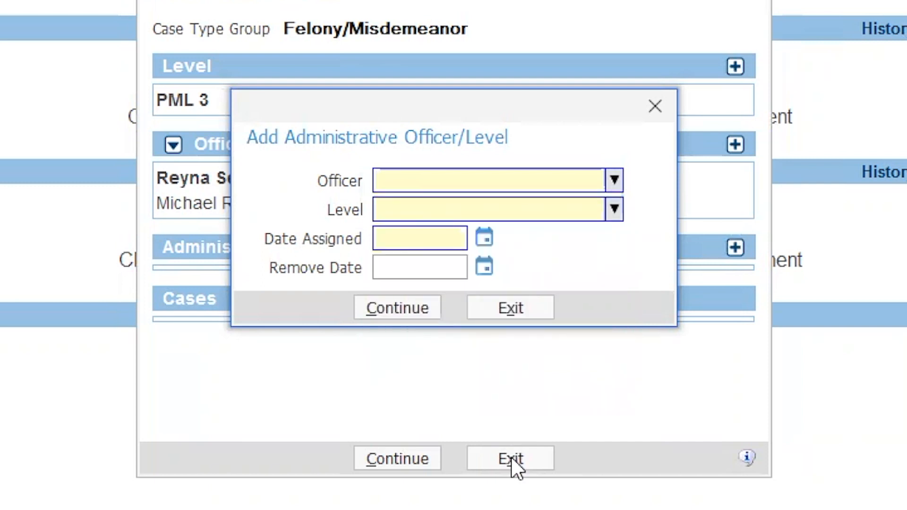
{"action": "left_click", "coordinate": [517, 311]}
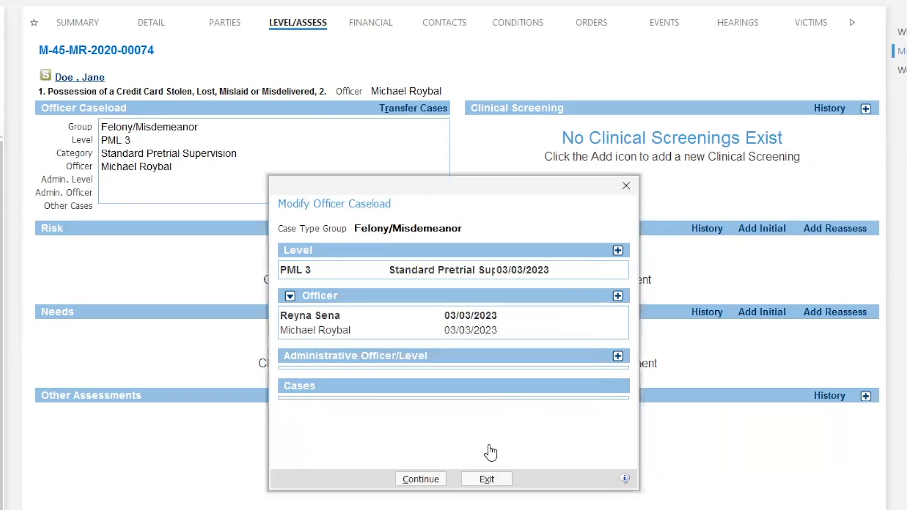
{"action": "left_click", "coordinate": [488, 480]}
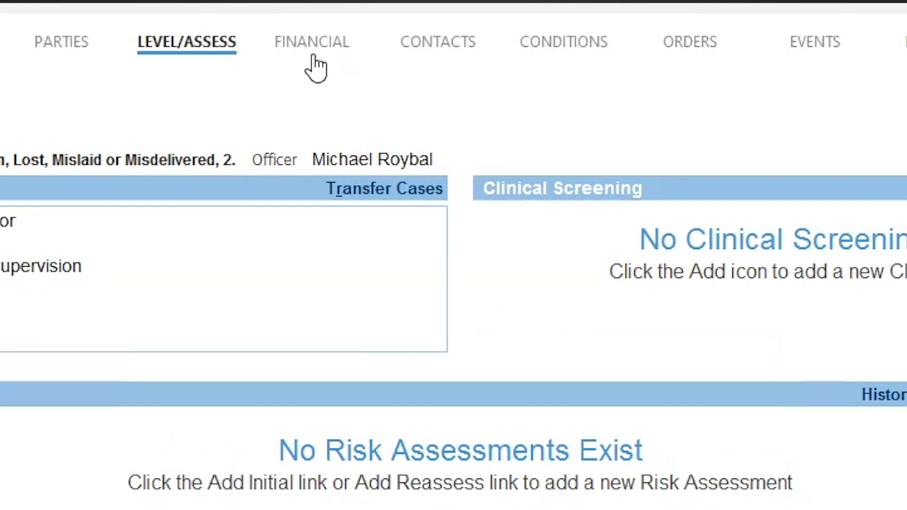
Step: Go to the Contacts tab and start a new supervision contact in Add Contact
{"action": "left_click", "coordinate": [442, 47]}
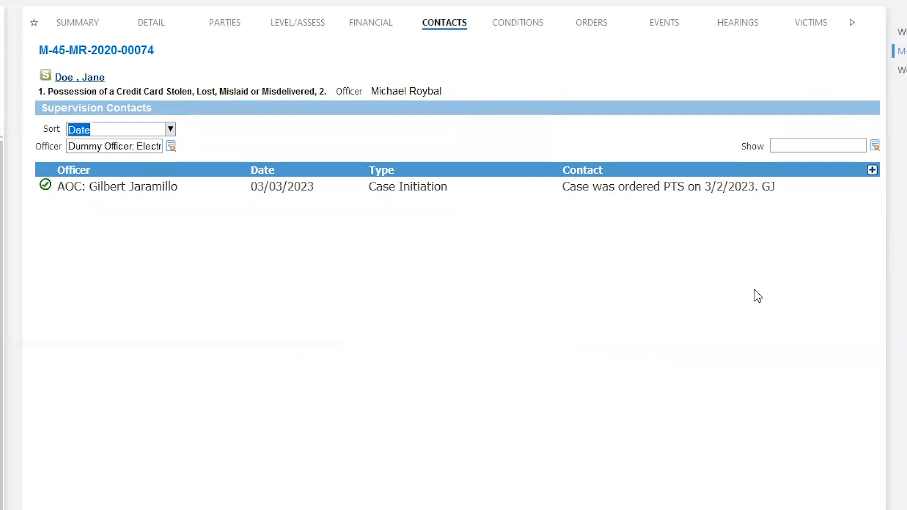
{"action": "left_click", "coordinate": [873, 171]}
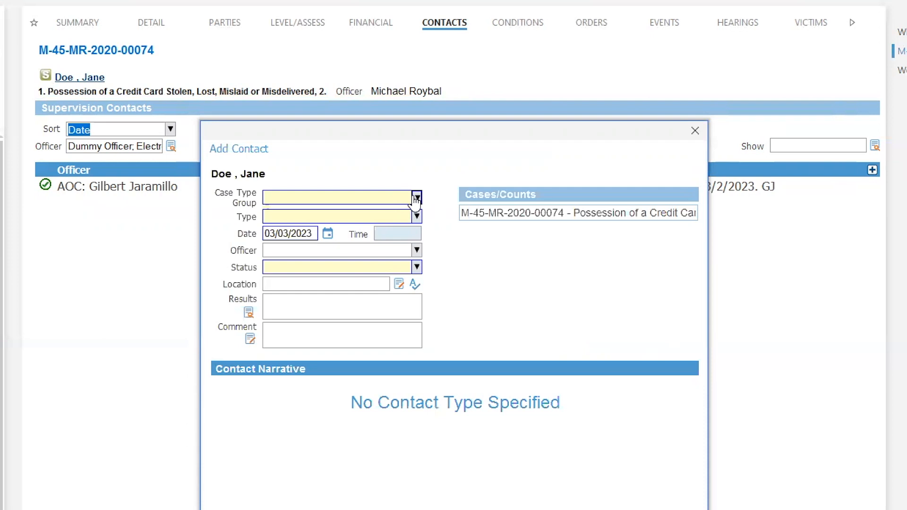
Step: Set Case Type Group to Felony/Misdemeanor and browse the contact Type list
{"action": "left_click", "coordinate": [416, 198]}
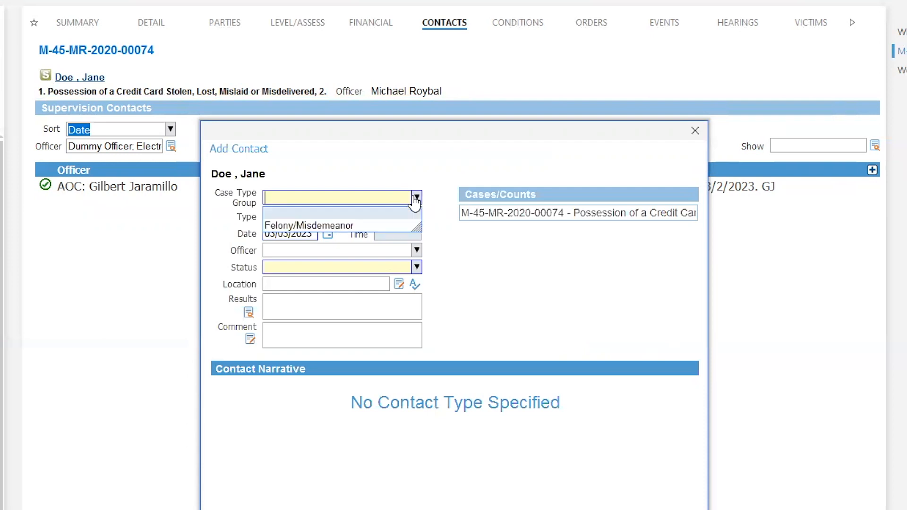
{"action": "left_click", "coordinate": [352, 226]}
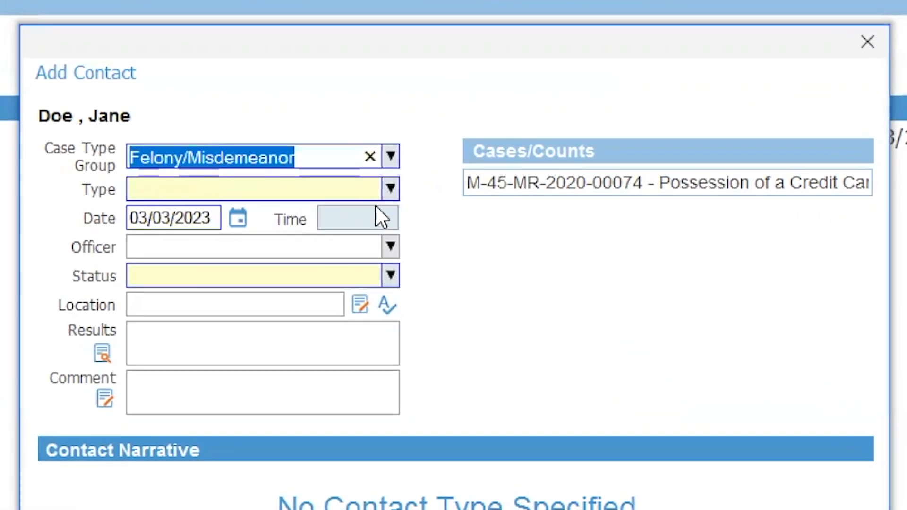
{"action": "left_click", "coordinate": [390, 189]}
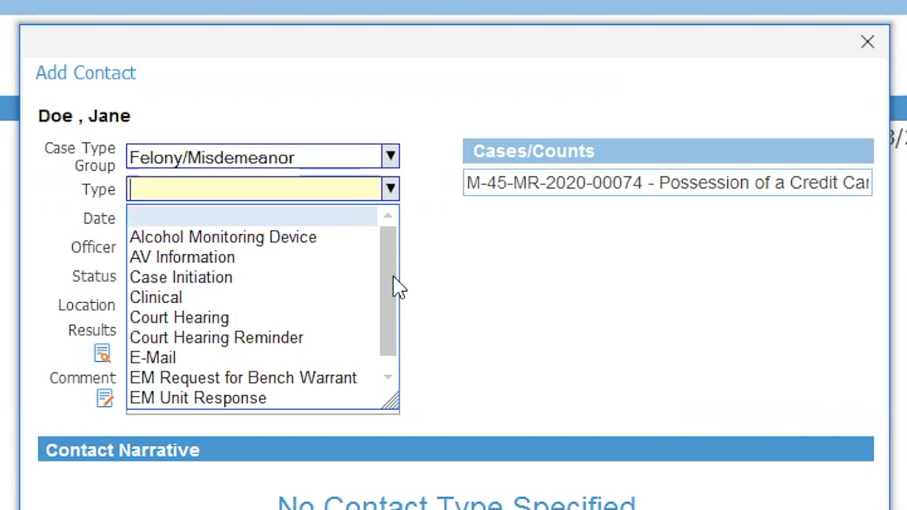
{"action": "scroll", "coordinate": [391, 263], "scroll_direction": "down", "scroll_amount": 1}
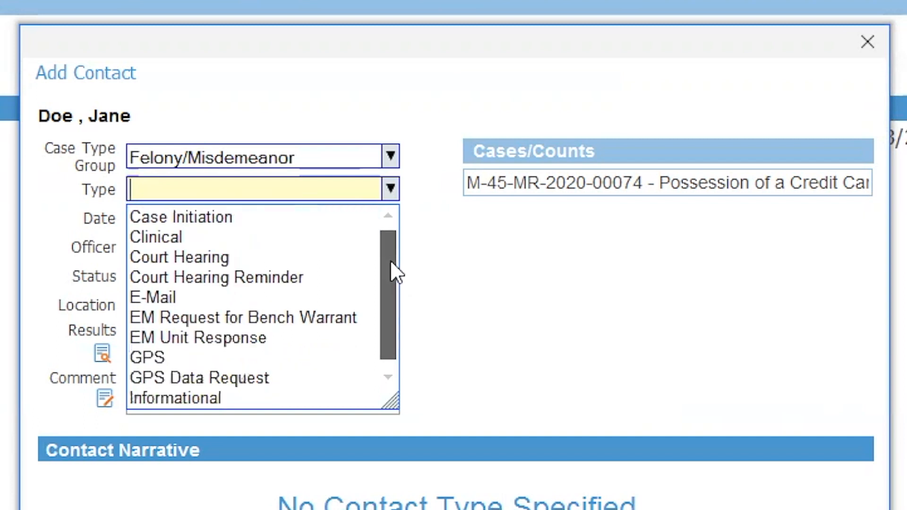
{"action": "scroll", "coordinate": [391, 269], "scroll_direction": "down", "scroll_amount": 2}
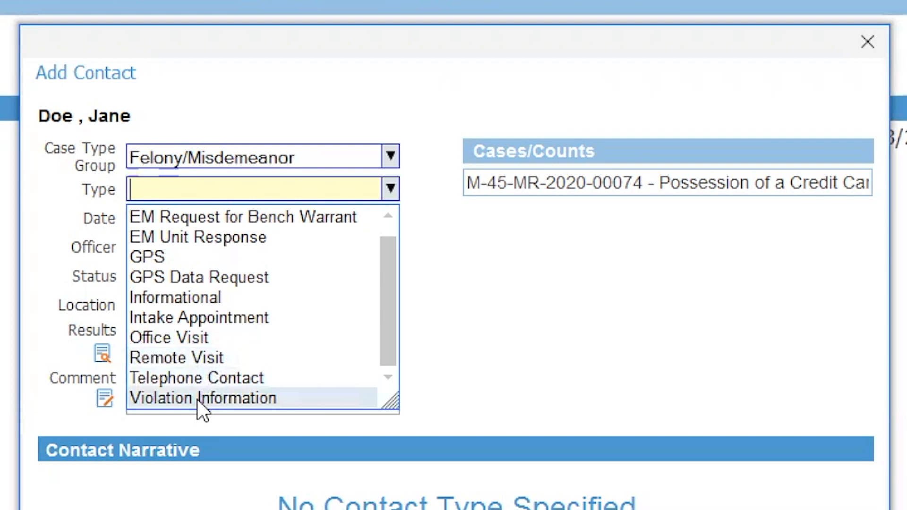
{"action": "left_click_drag", "start_coordinate": [386, 341], "coordinate": [389, 307]}
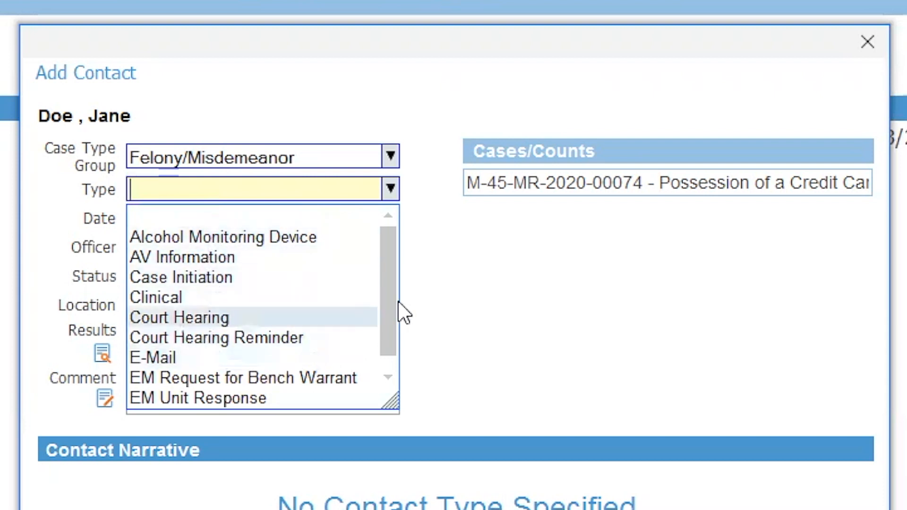
{"action": "left_click_drag", "start_coordinate": [385, 286], "coordinate": [383, 336]}
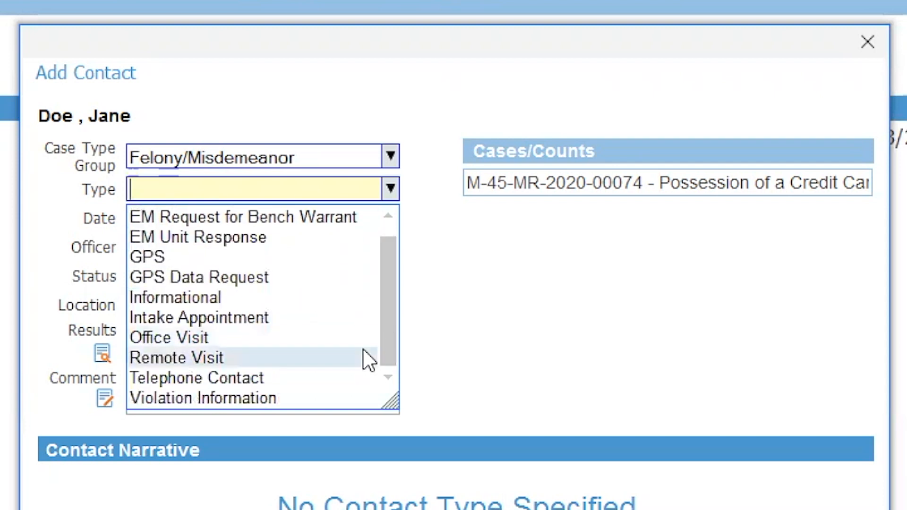
Step: Make the contact type Violation Information and load the Violation Details narrative prompts
{"action": "left_click", "coordinate": [192, 396]}
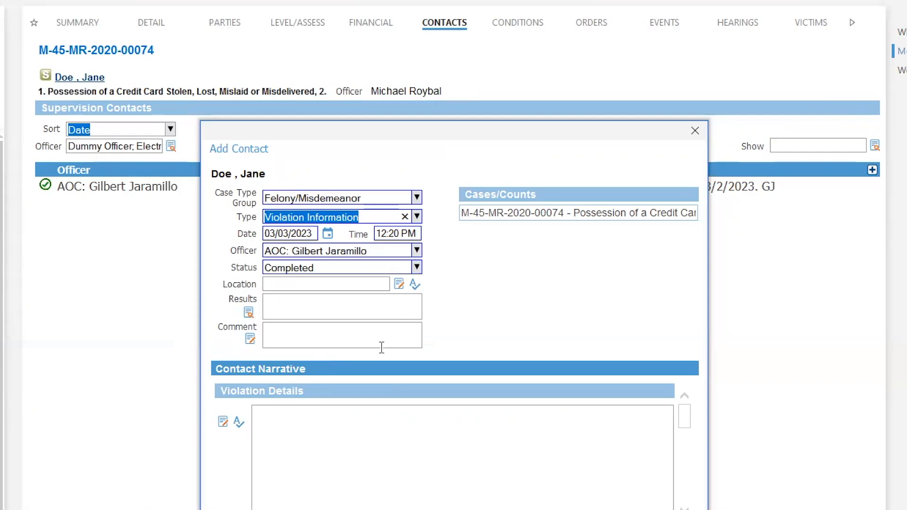
{"action": "left_click", "coordinate": [301, 430]}
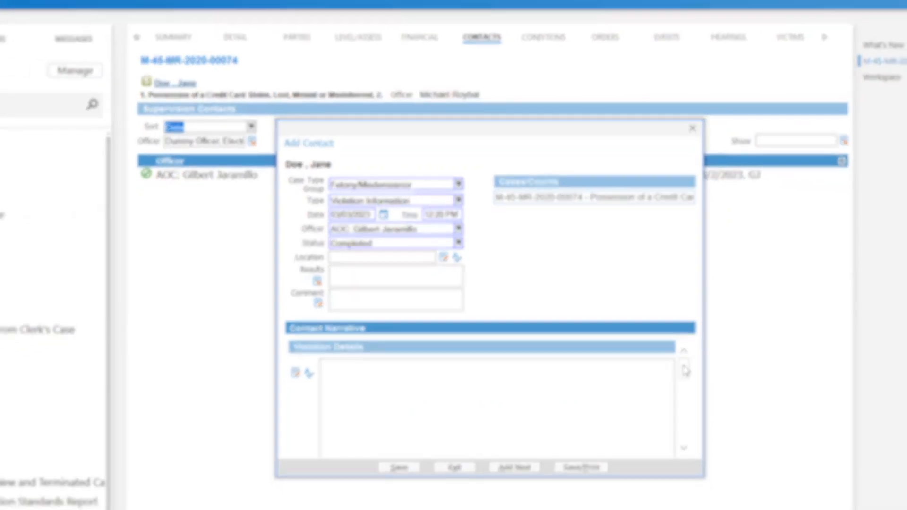
{"action": "left_click_drag", "start_coordinate": [686, 415], "coordinate": [685, 419]}
{"action": "mouse_move", "coordinate": [684, 314]}
{"action": "left_mouse_down"}
{"action": "mouse_move", "coordinate": [687, 366]}
{"action": "mouse_move", "coordinate": [688, 304]}
{"action": "left_mouse_up"}
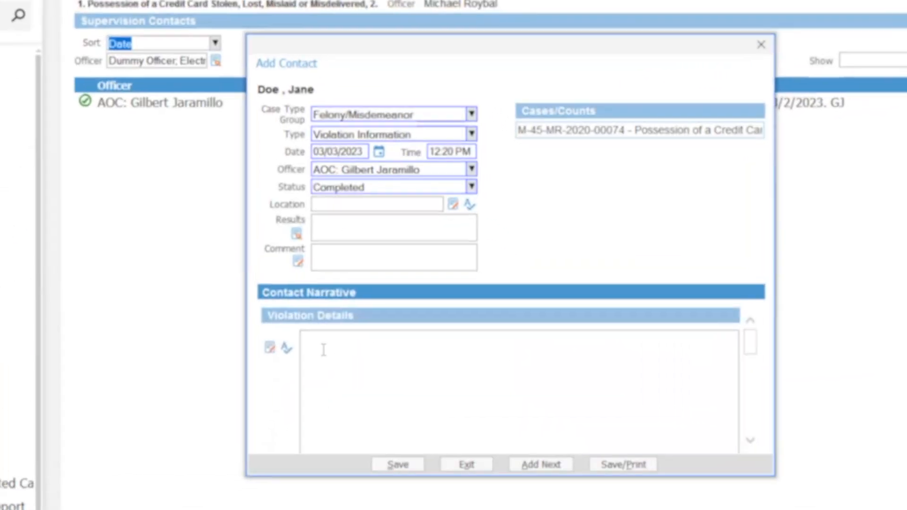
{"action": "left_click", "coordinate": [421, 315]}
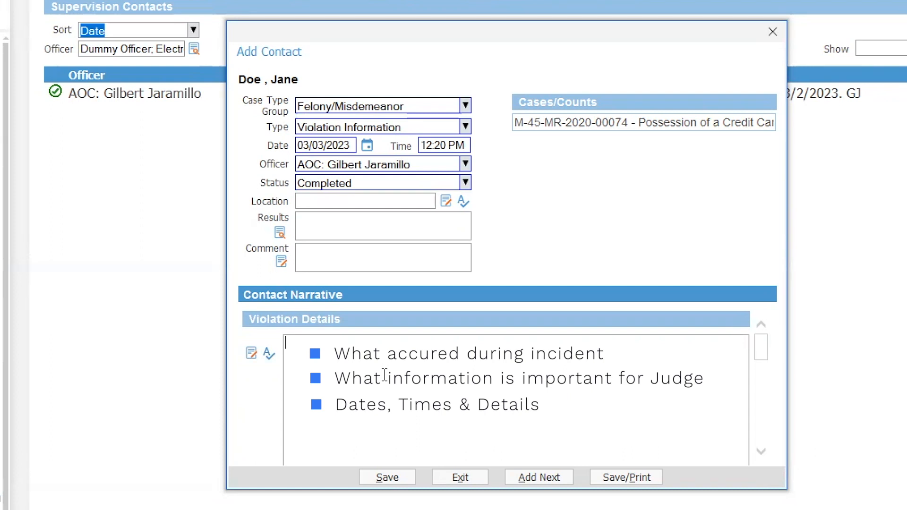
Step: Scroll the narrative through Performance on Supervision, Previous Violations/Results and Recommendation
{"action": "left_click_drag", "start_coordinate": [764, 354], "coordinate": [763, 382]}
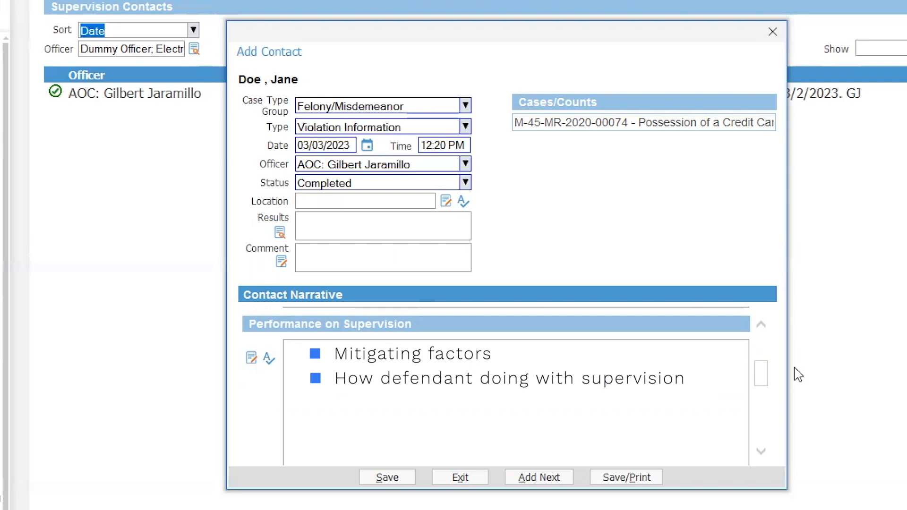
{"action": "left_click_drag", "start_coordinate": [757, 376], "coordinate": [757, 411]}
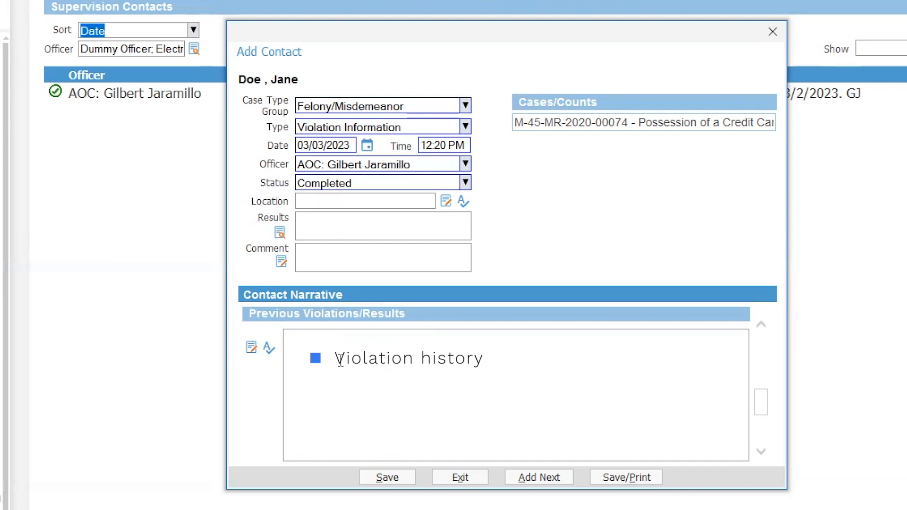
{"action": "left_click_drag", "start_coordinate": [769, 402], "coordinate": [766, 429]}
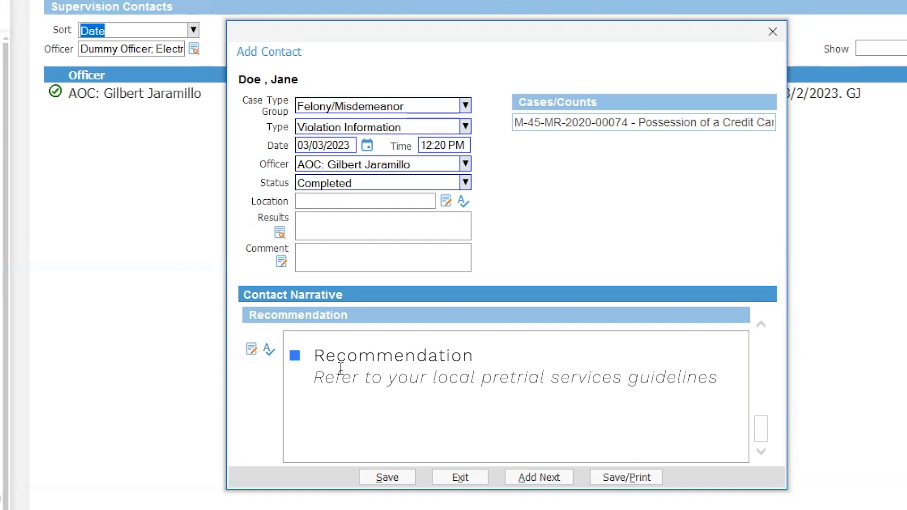
Step: Save the Violation Information contact with Save/Print, bringing up the Select Document forms list
{"action": "left_click", "coordinate": [636, 480]}
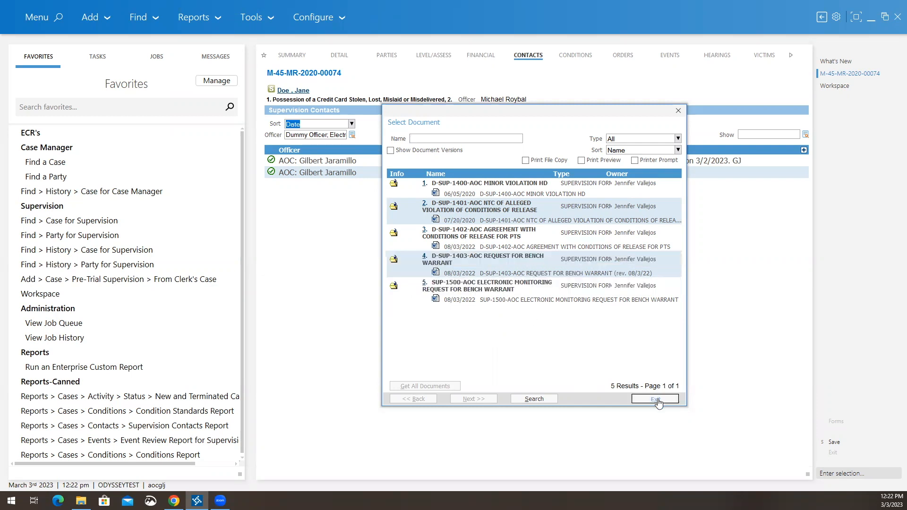
Step: Exit the document list without printing and display the case's eight release conditions
{"action": "left_click", "coordinate": [656, 399]}
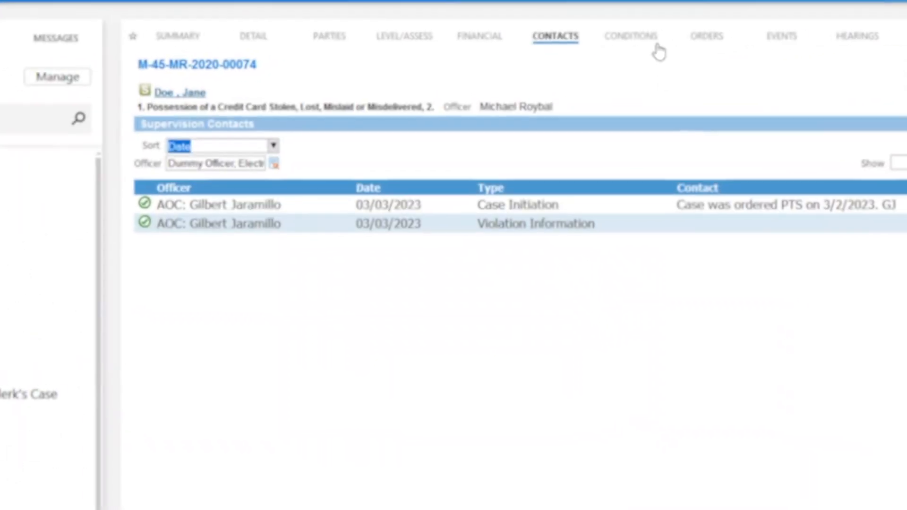
{"action": "left_click", "coordinate": [593, 53]}
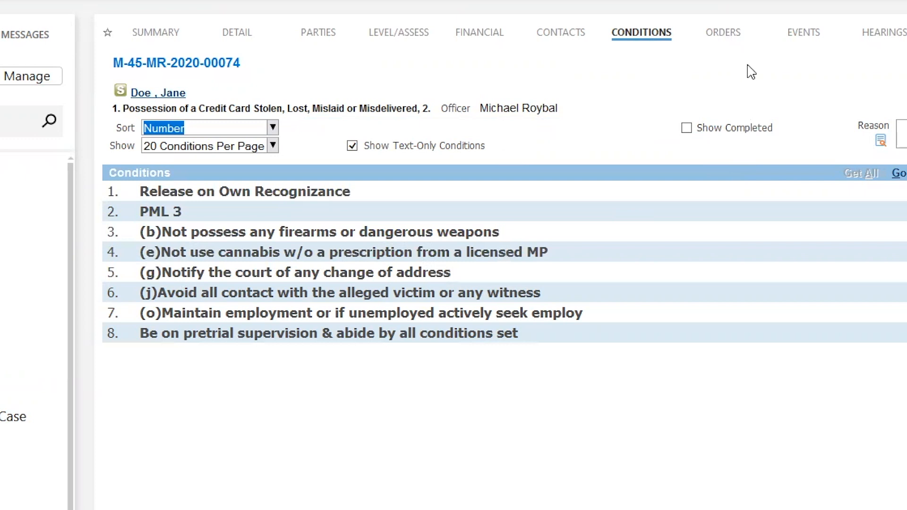
Step: Start a new event dated 03/03/2023 on the Events tab and drop down its Type list
{"action": "left_click", "coordinate": [804, 34]}
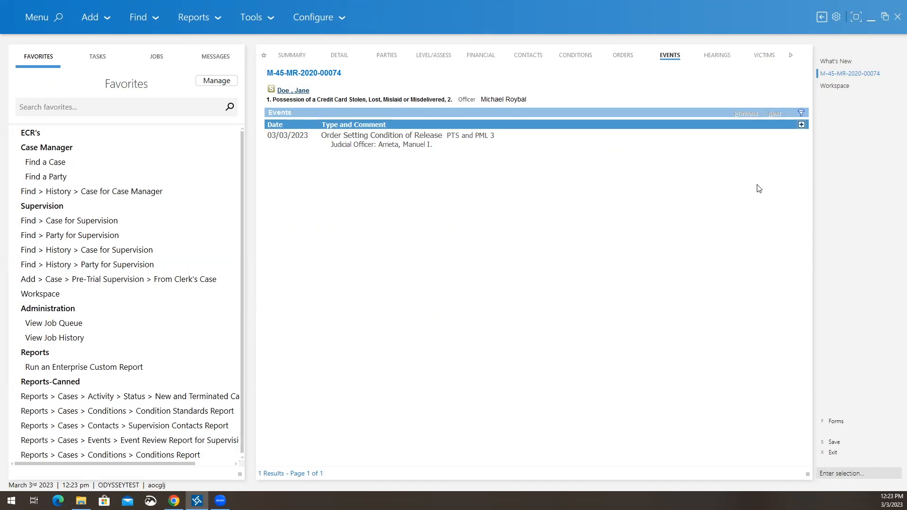
{"action": "left_click", "coordinate": [802, 126]}
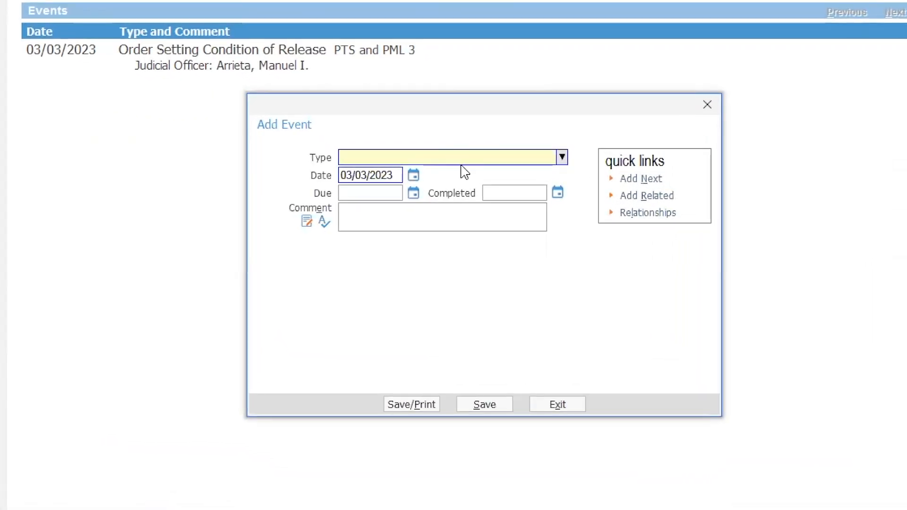
{"action": "left_click", "coordinate": [562, 158]}
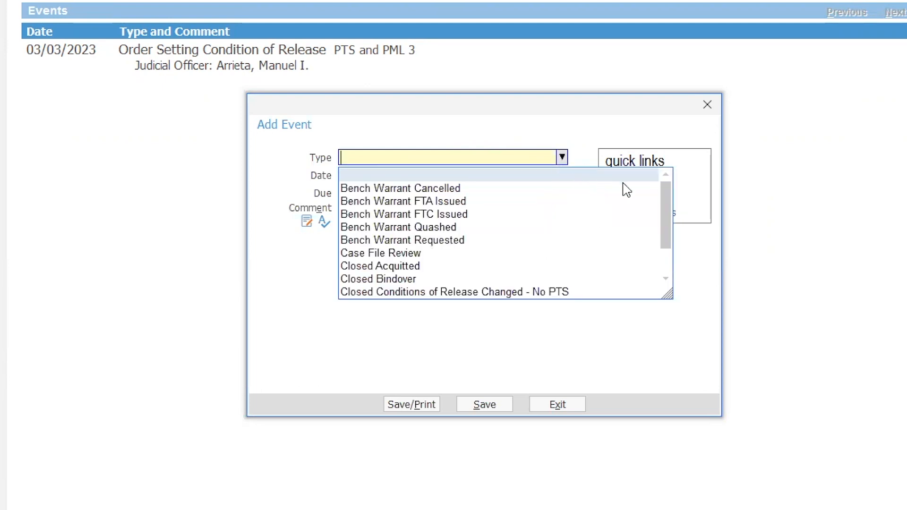
{"action": "left_click", "coordinate": [670, 209]}
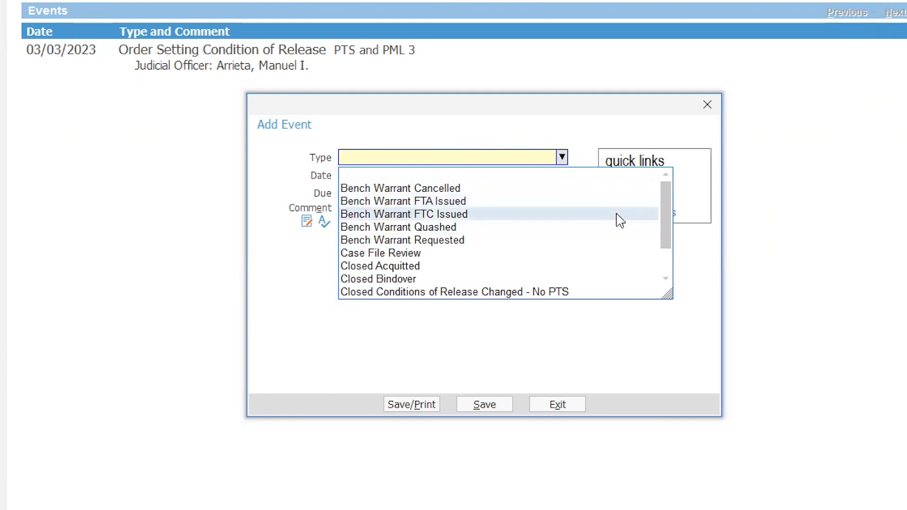
{"action": "left_click", "coordinate": [668, 210]}
{"action": "left_click_drag", "start_coordinate": [672, 215], "coordinate": [670, 228]}
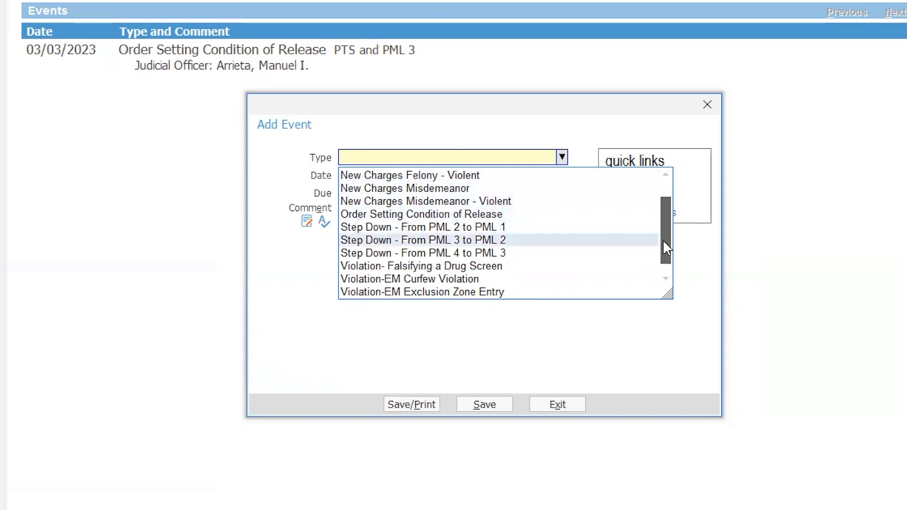
{"action": "left_click_drag", "start_coordinate": [663, 241], "coordinate": [663, 220]}
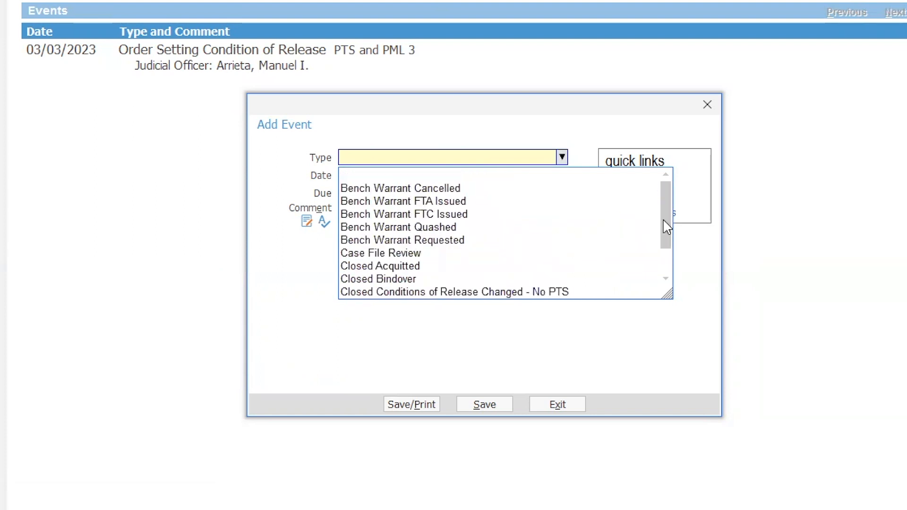
{"action": "left_click_drag", "start_coordinate": [663, 220], "coordinate": [666, 233]}
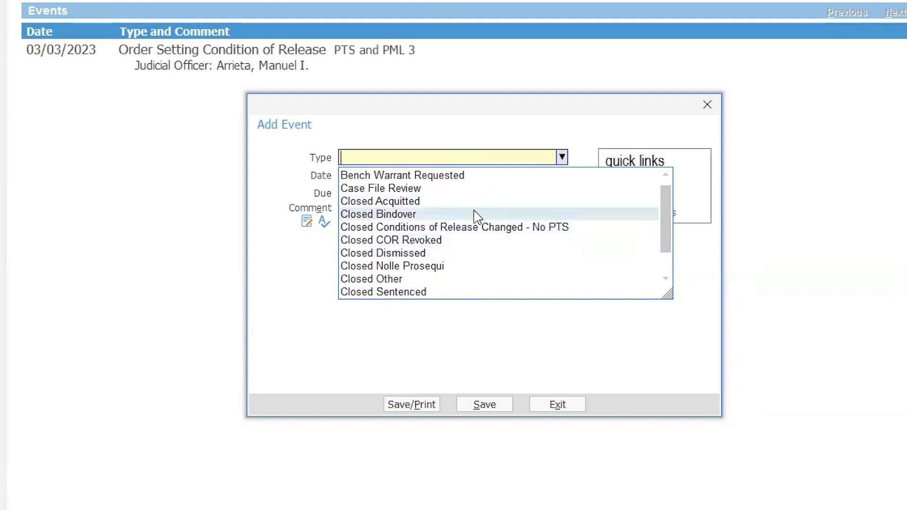
Step: Scroll to the bottom of the event types, then dismiss the list with no type selected
{"action": "left_click_drag", "start_coordinate": [668, 223], "coordinate": [669, 229]}
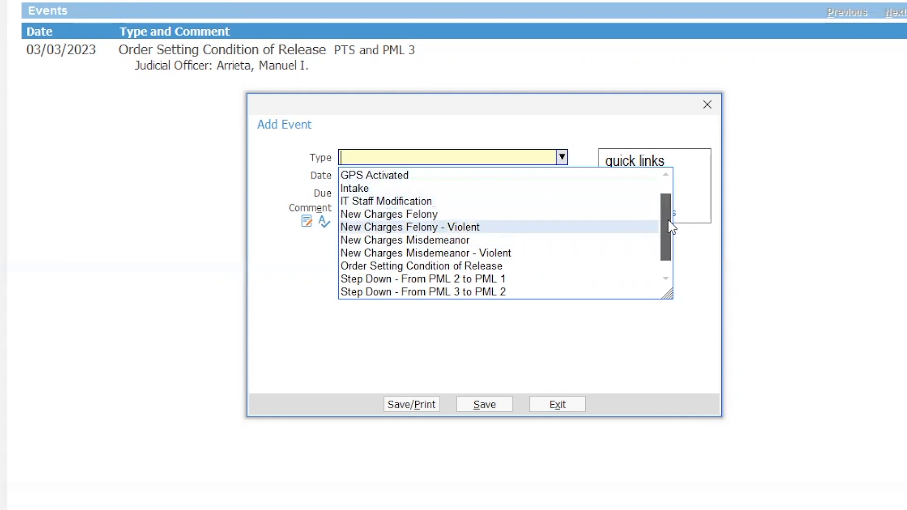
{"action": "scroll", "coordinate": [670, 227], "scroll_direction": "down", "scroll_amount": 3}
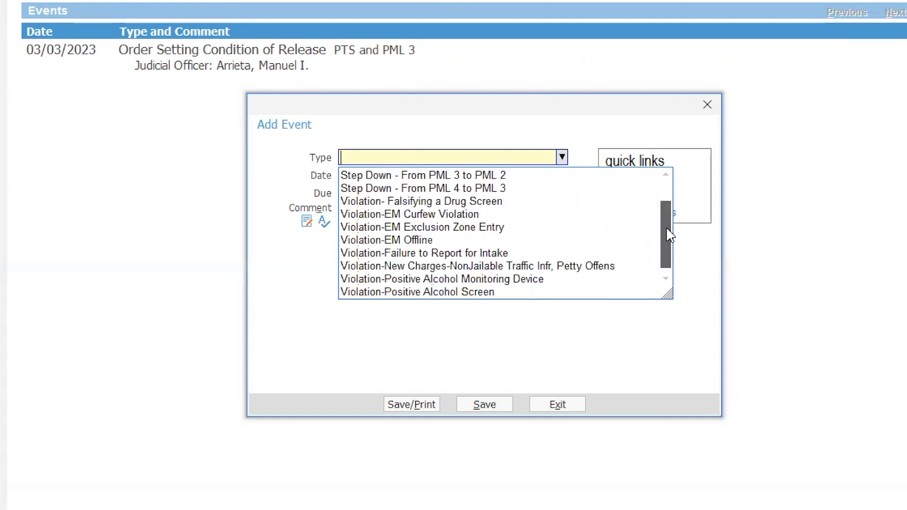
{"action": "scroll", "coordinate": [669, 229], "scroll_direction": "up", "scroll_amount": 1}
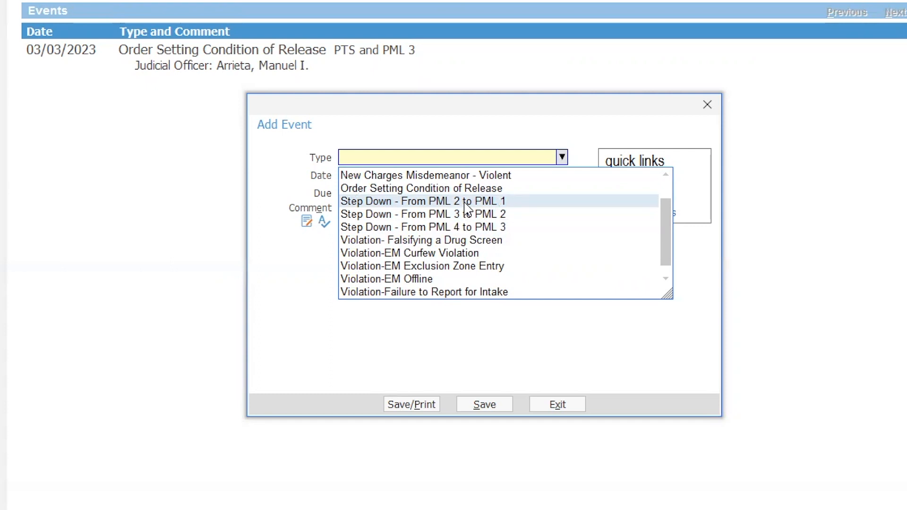
{"action": "left_click_drag", "start_coordinate": [670, 245], "coordinate": [668, 258]}
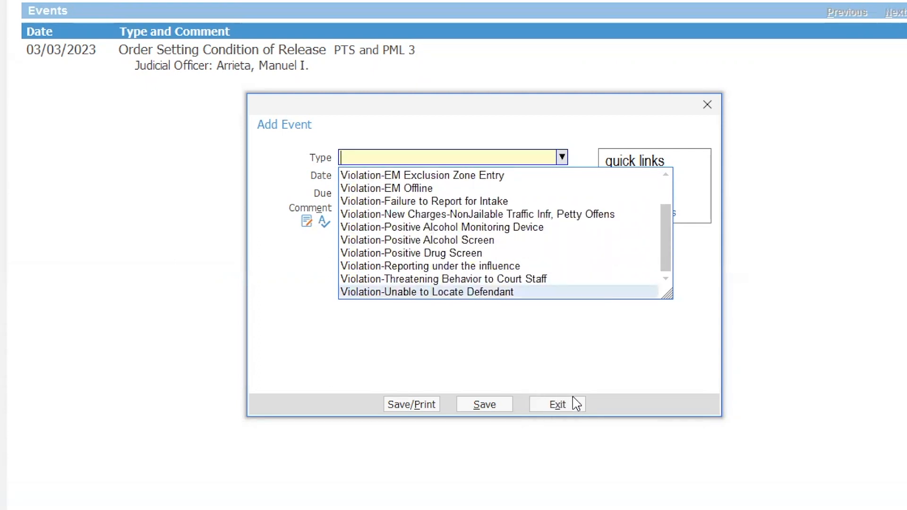
{"action": "left_click", "coordinate": [568, 409]}
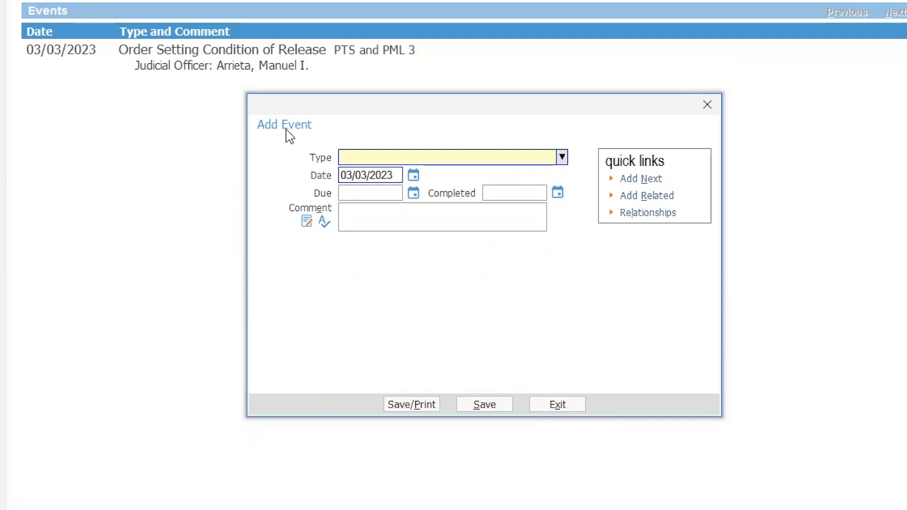
Step: Cancel the new event and view the held 02/19/2020 and canceled 02/21/2020 Arraignment hearings
{"action": "left_click", "coordinate": [565, 410]}
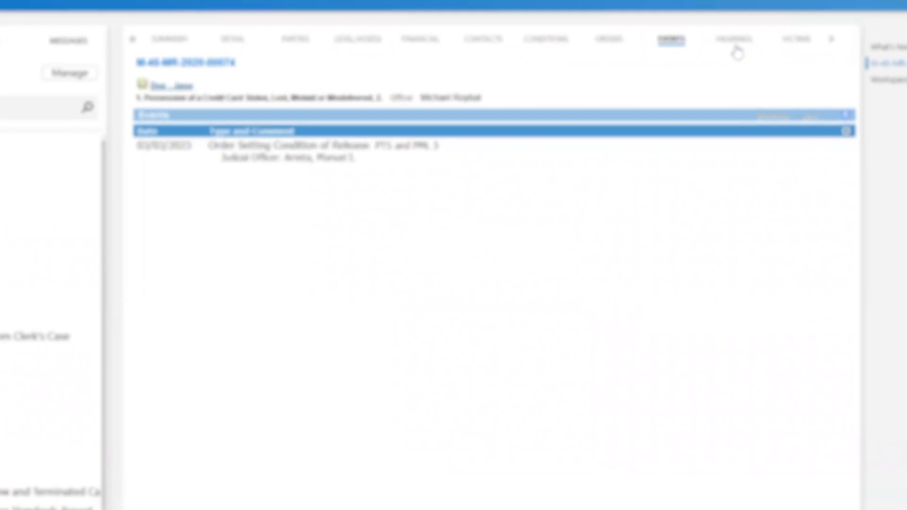
{"action": "left_click", "coordinate": [748, 29]}
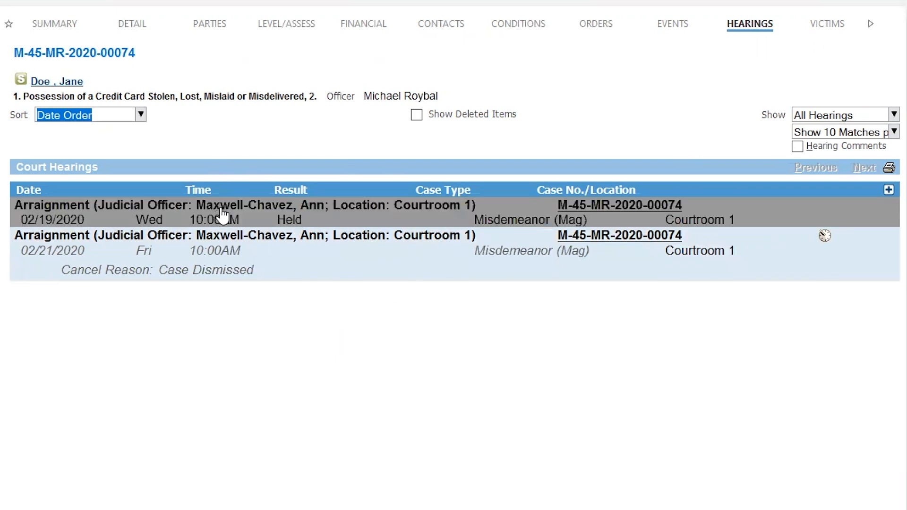
{"action": "mouse_move", "coordinate": [221, 255]}
Step: Reveal the hidden case sections and view Drug Testing, which has no tests recorded
{"action": "left_click", "coordinate": [871, 26]}
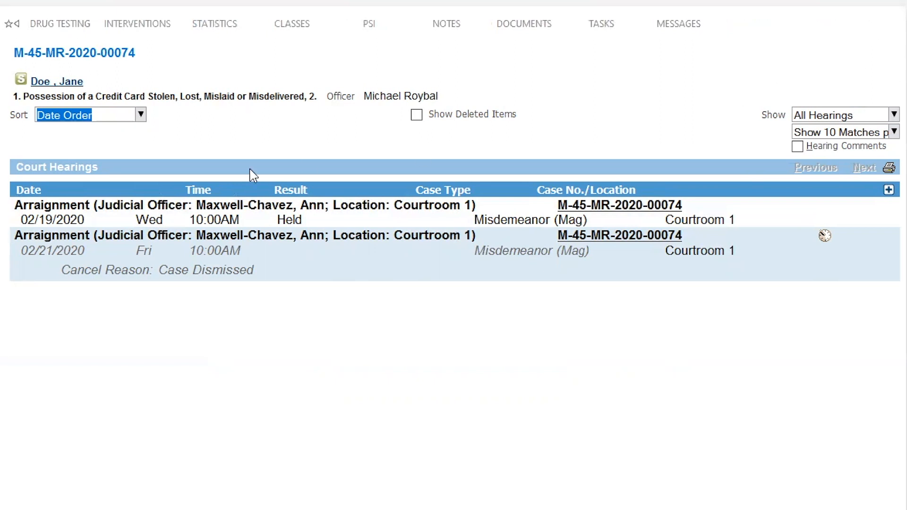
{"action": "left_click", "coordinate": [71, 33]}
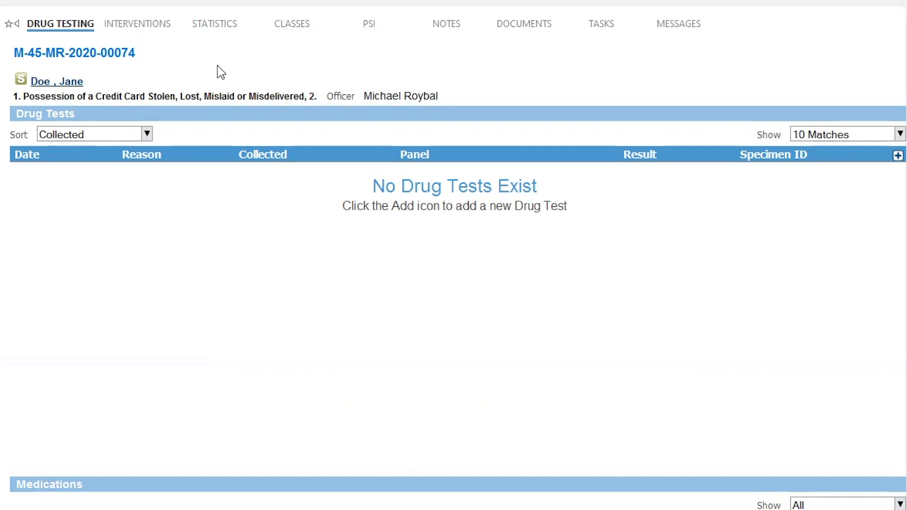
Step: Show Statistics with Client Status records In-Custody, Out of Custody and Reporting
{"action": "left_click", "coordinate": [222, 31]}
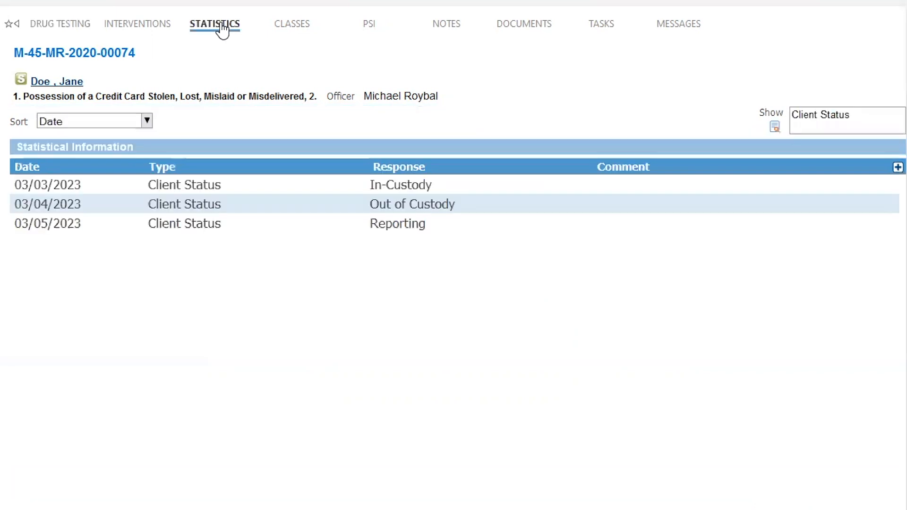
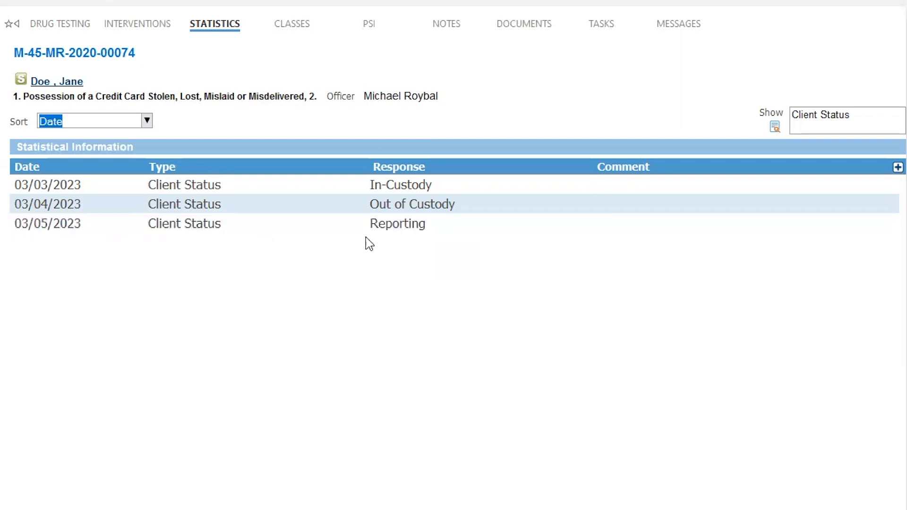
Step: Open a new statistical record from the Statistical Information table, prefilled with 03/03/2023 12:28 PM
{"action": "left_click", "coordinate": [898, 168]}
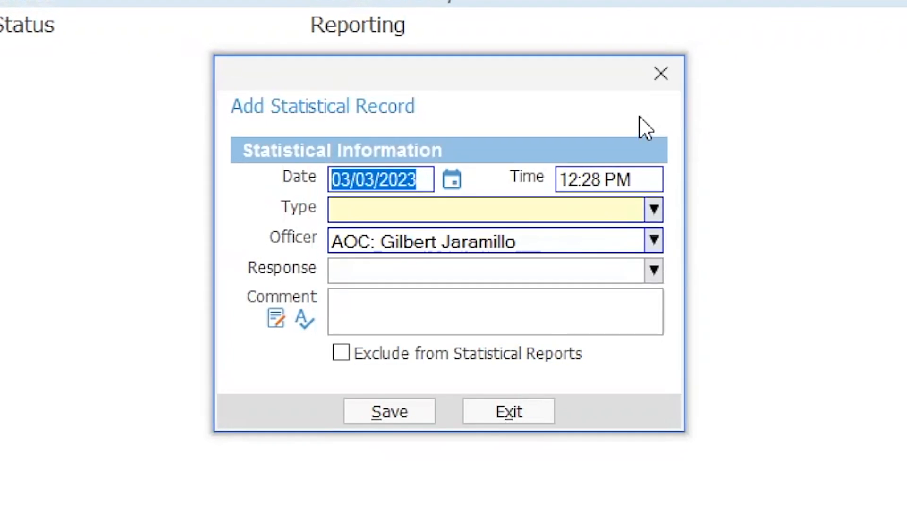
Step: Date the record 03/07/2023, set Type Client Status and Response In-Warrant, then save
{"action": "left_click", "coordinate": [452, 183]}
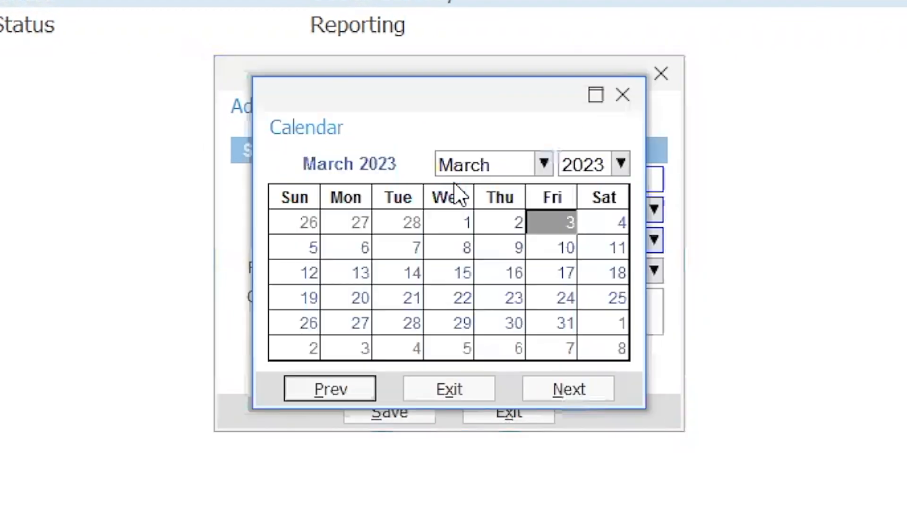
{"action": "left_click", "coordinate": [407, 249]}
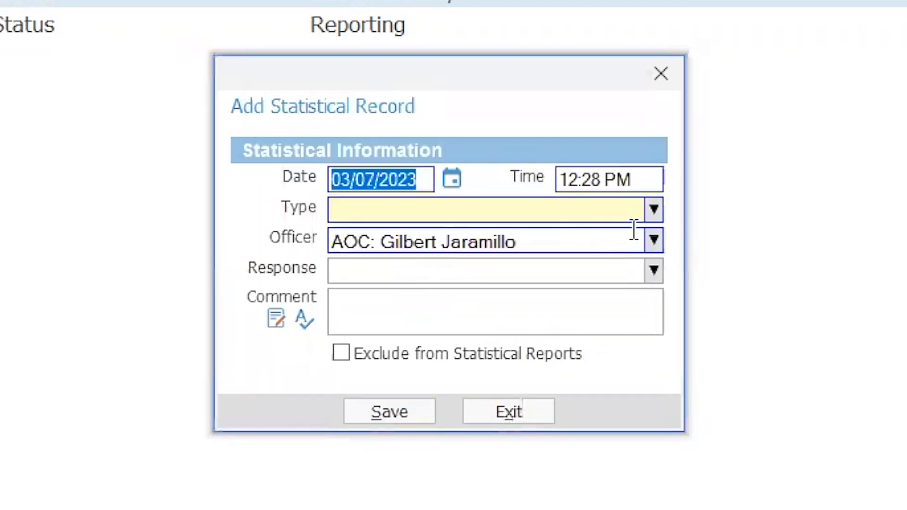
{"action": "left_click", "coordinate": [654, 212]}
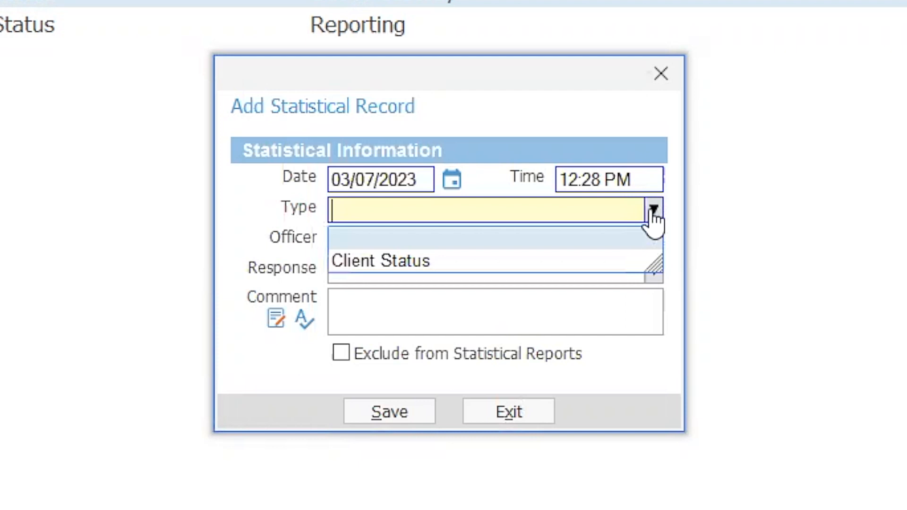
{"action": "left_click", "coordinate": [466, 261]}
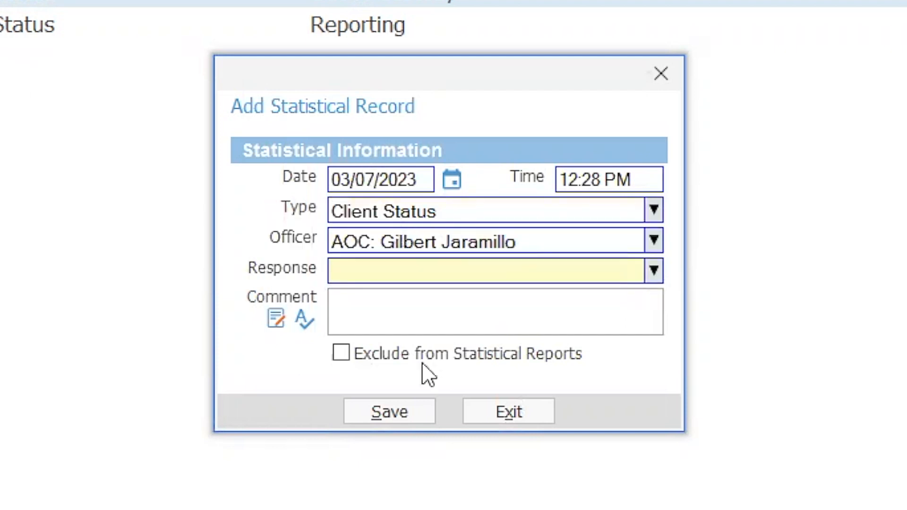
{"action": "left_click", "coordinate": [653, 275]}
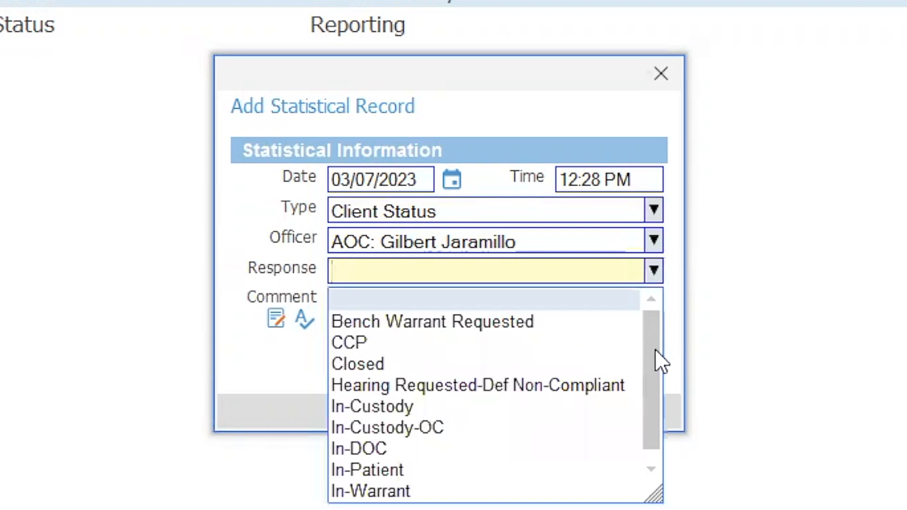
{"action": "scroll", "coordinate": [651, 364], "scroll_direction": "down", "scroll_amount": 3}
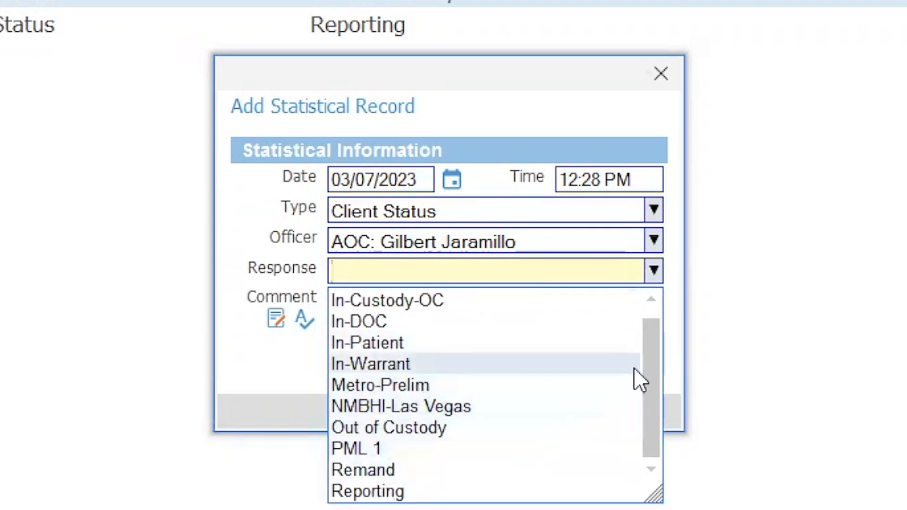
{"action": "left_click_drag", "start_coordinate": [655, 376], "coordinate": [658, 361]}
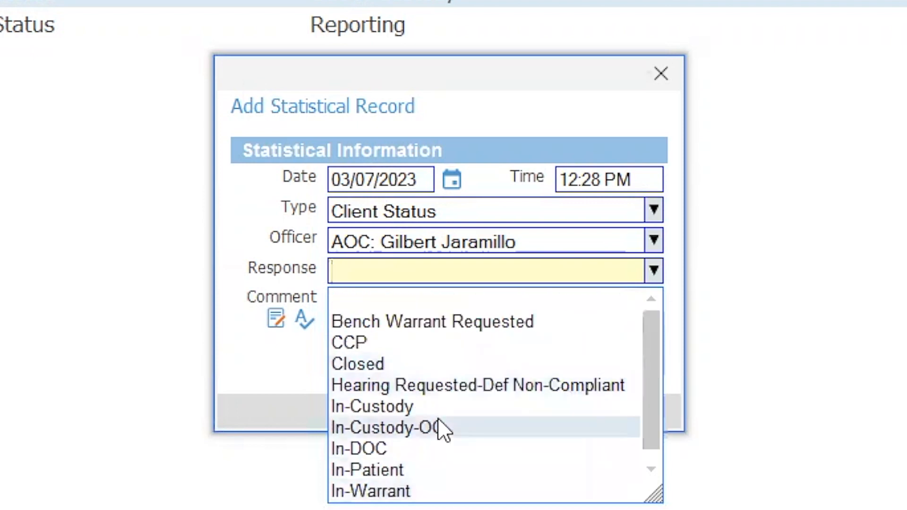
{"action": "left_click", "coordinate": [375, 492]}
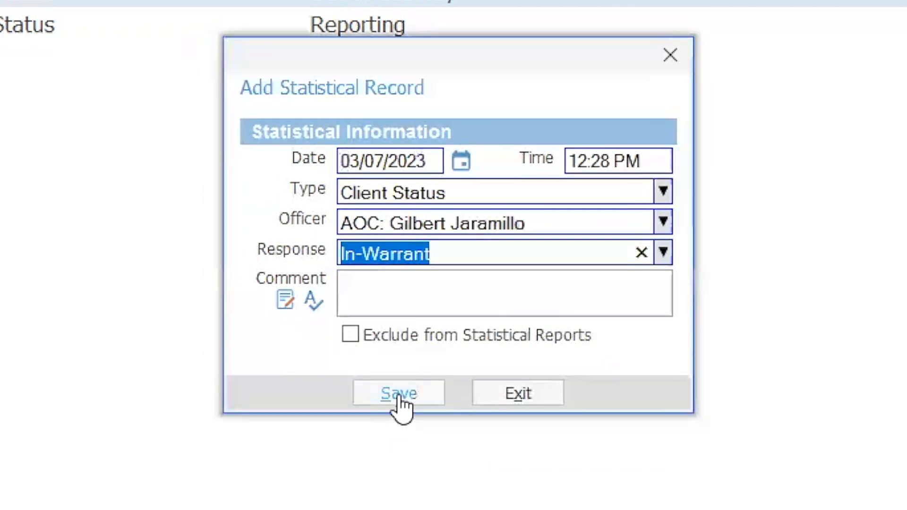
{"action": "left_click", "coordinate": [390, 411]}
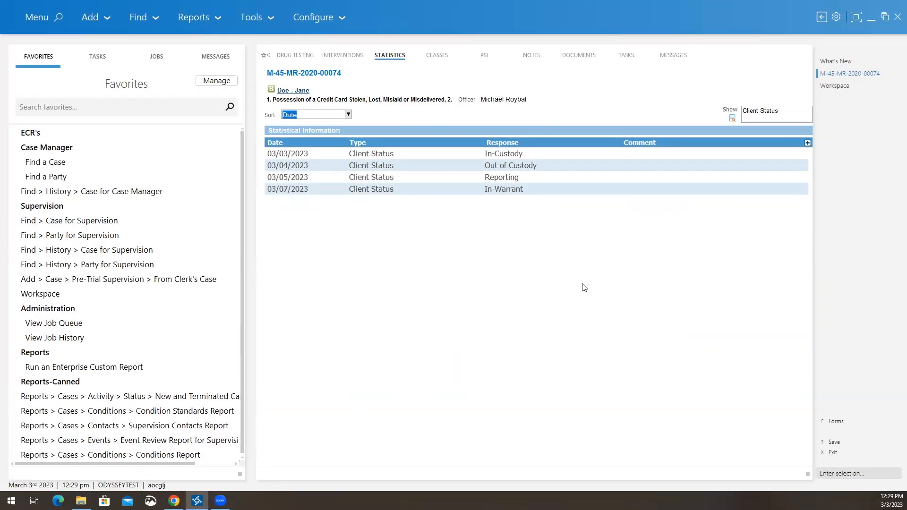
Step: Exit the case, now showing the 03/07/2023 In-Warrant entry, back to the Workspace dashboard
{"action": "left_click", "coordinate": [832, 453]}
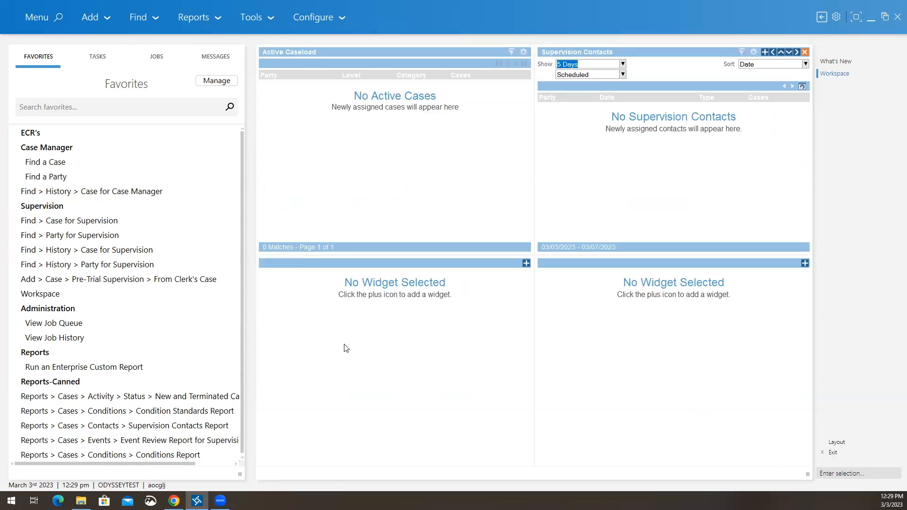